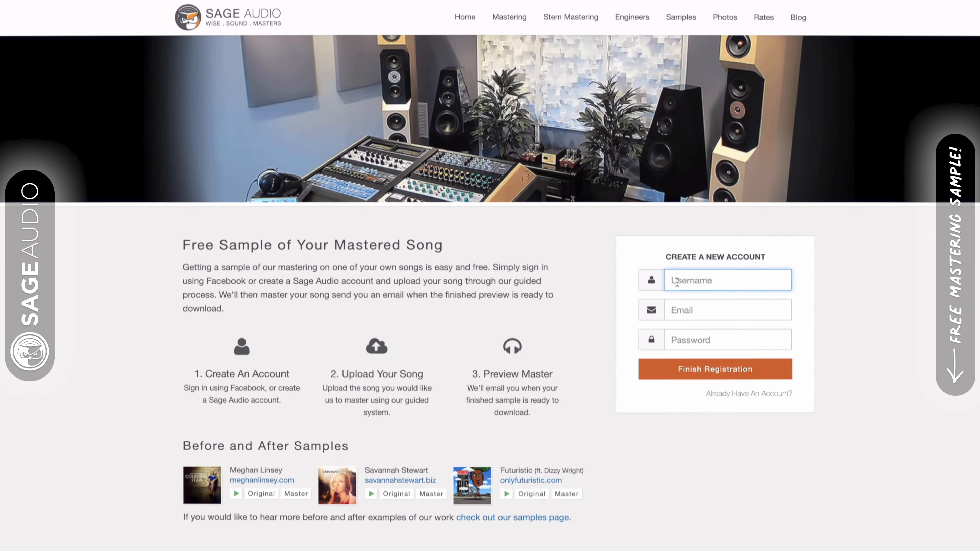
Step: Fill in a username and an e-mail address in the Create a New Account registration form
type("NewArti")
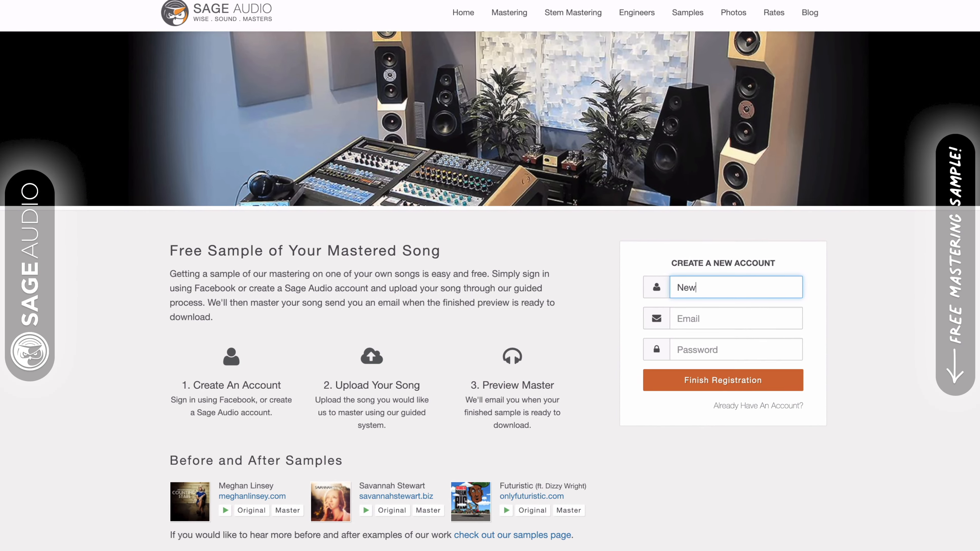
type("st")
key("Tab")
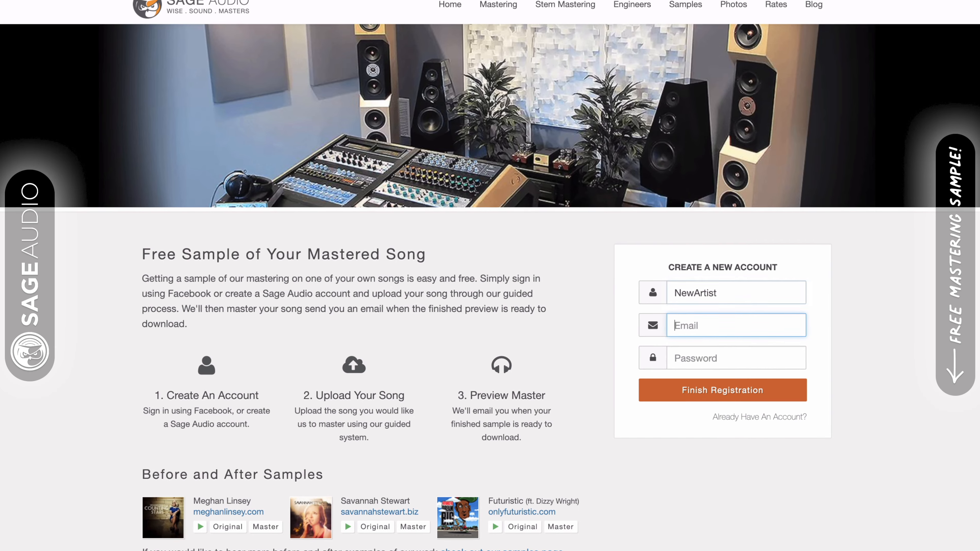
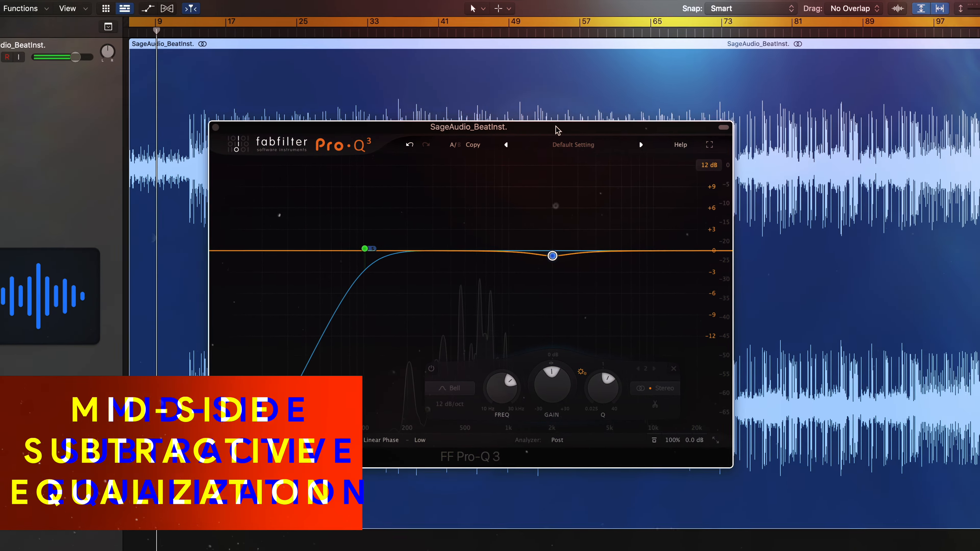
Step: Select the low-cut and bell bands in turn to inspect their settings
left_click(382, 219)
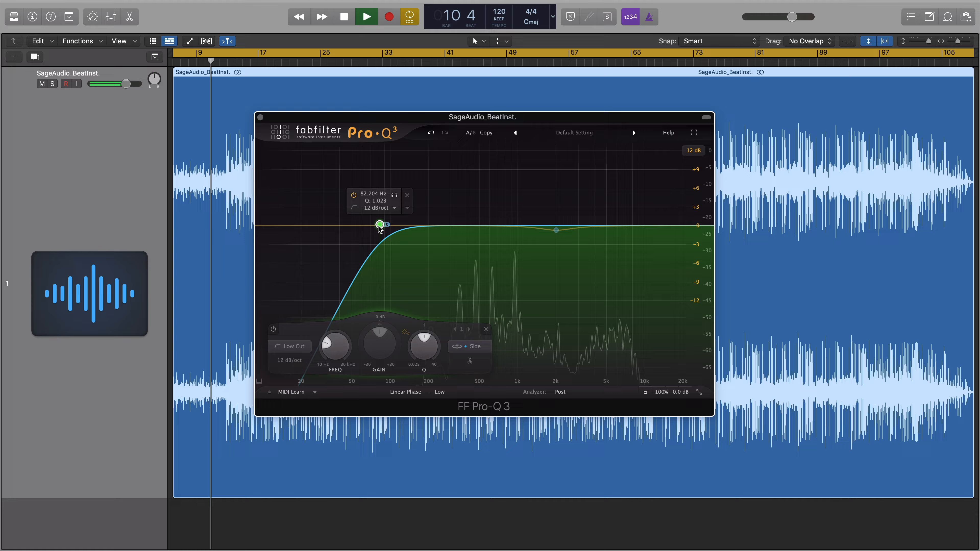
left_click(555, 230)
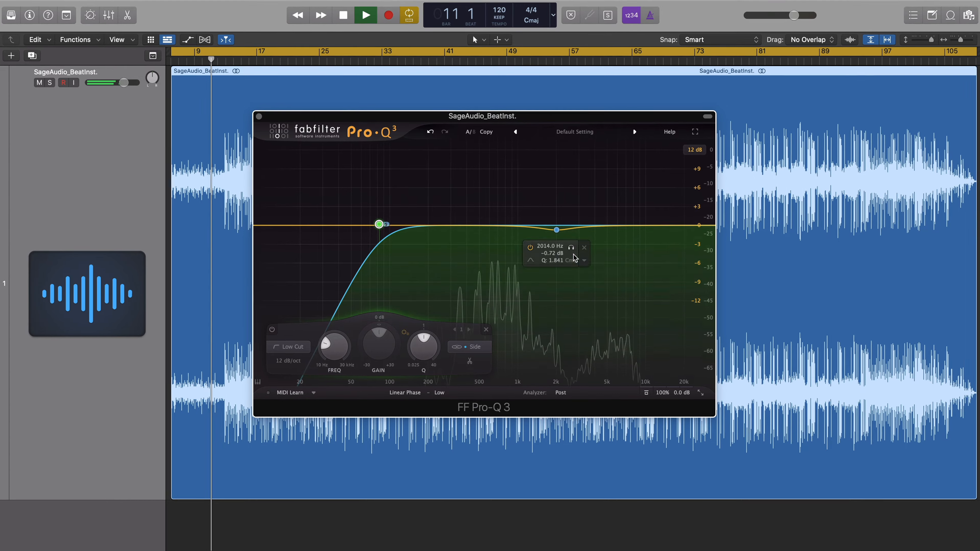
mouse_move(573, 250)
left_mouse_down()
mouse_move(503, 252)
mouse_move(572, 251)
left_mouse_up()
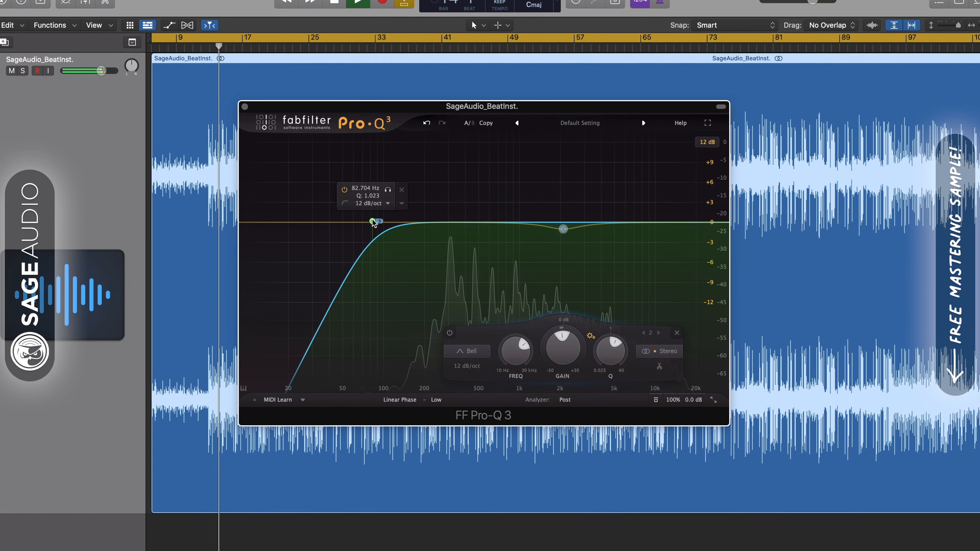
Step: Lower the low-cut band's frequency to about 88 Hz and set the band to process Side only
left_click_drag(373, 222, 378, 221)
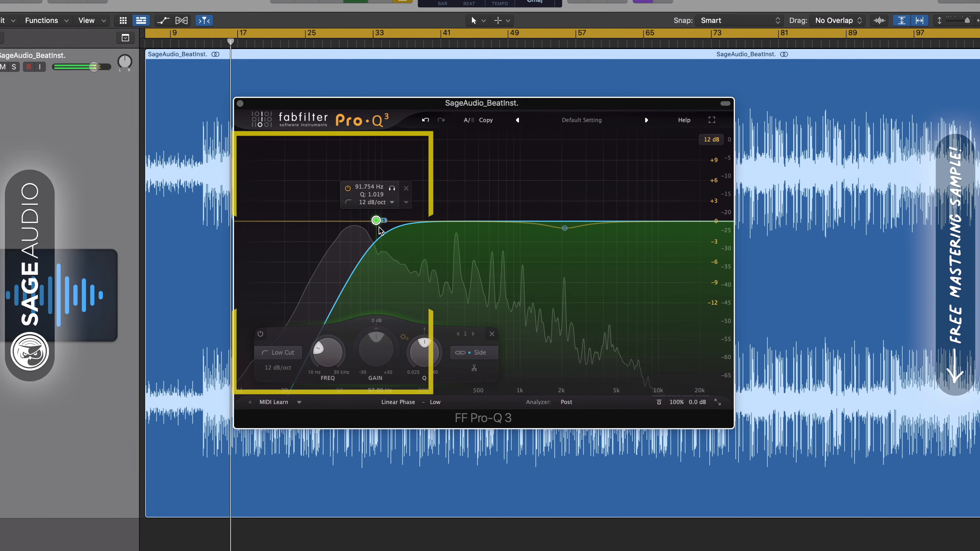
mouse_move(376, 221)
left_mouse_down()
mouse_move(324, 222)
mouse_move(371, 221)
left_mouse_up()
left_click(478, 354)
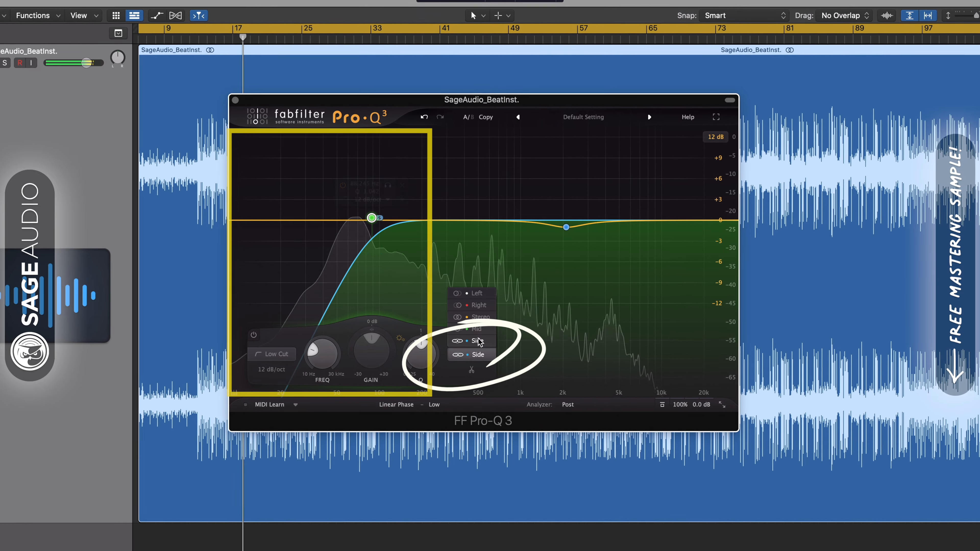
left_click(484, 353)
Step: Raise the low-cut band's frequency to about 104 Hz
mouse_move(371, 218)
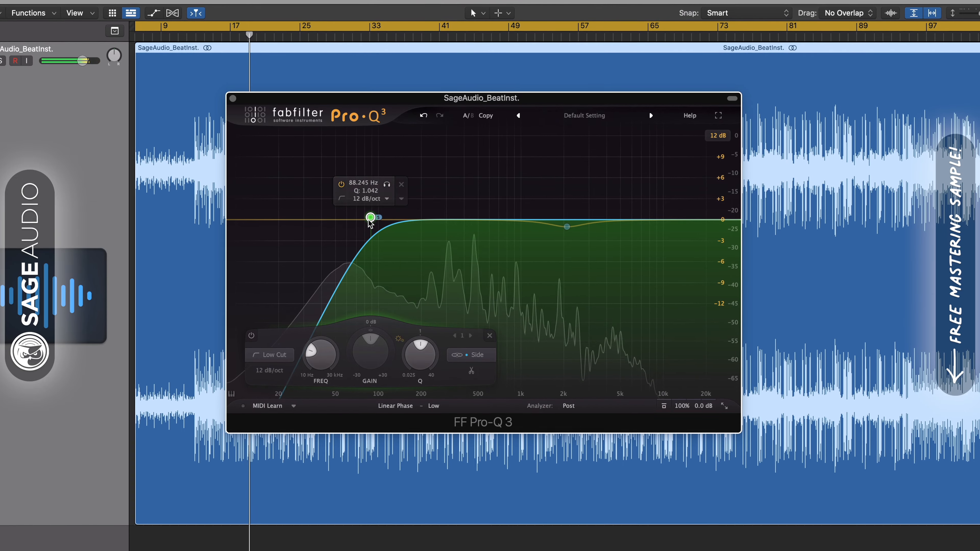
left_click_drag(370, 218, 383, 217)
left_click(391, 183)
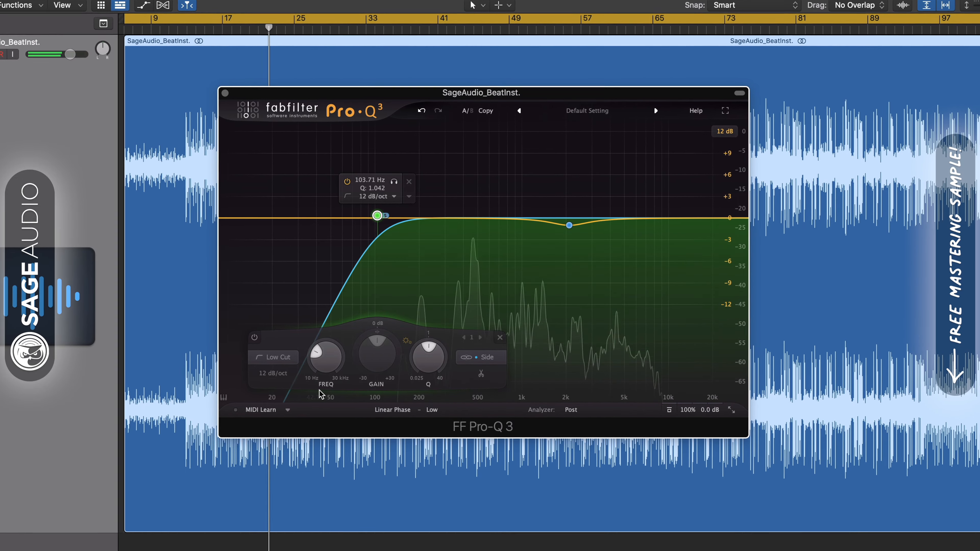
Step: Deepen the 2 kHz bell cut to about -1.4 dB and solo the band to audition it
mouse_move(570, 227)
left_click_drag(571, 227, 567, 227)
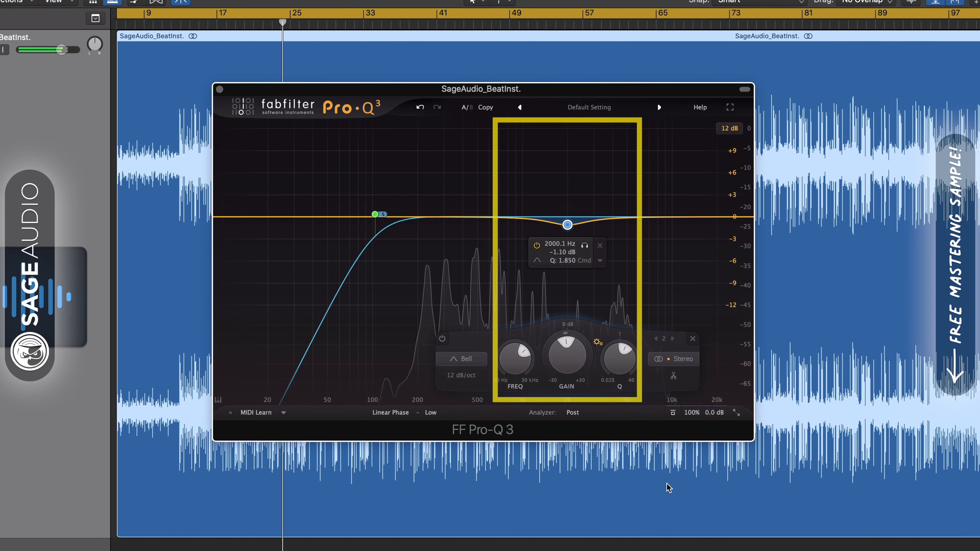
left_click_drag(568, 224, 567, 227)
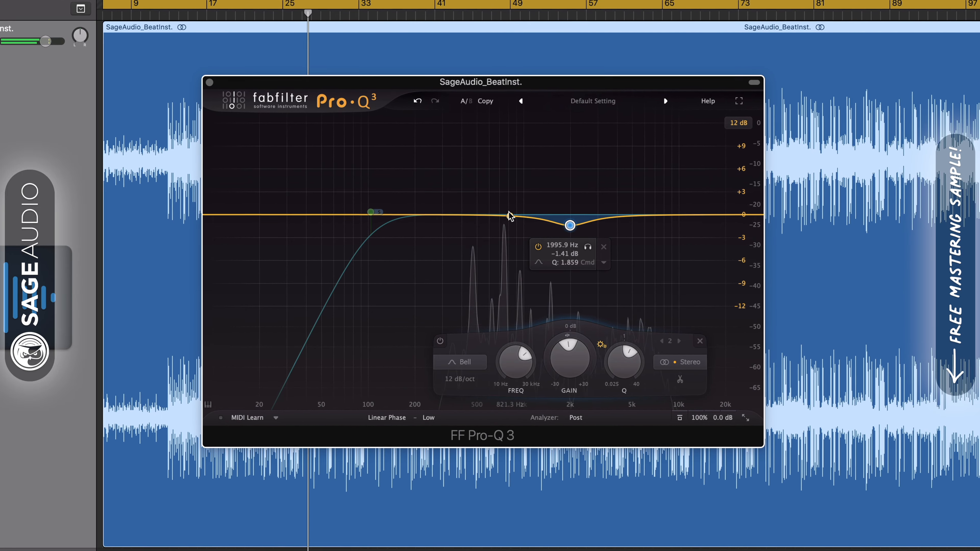
left_click(587, 246)
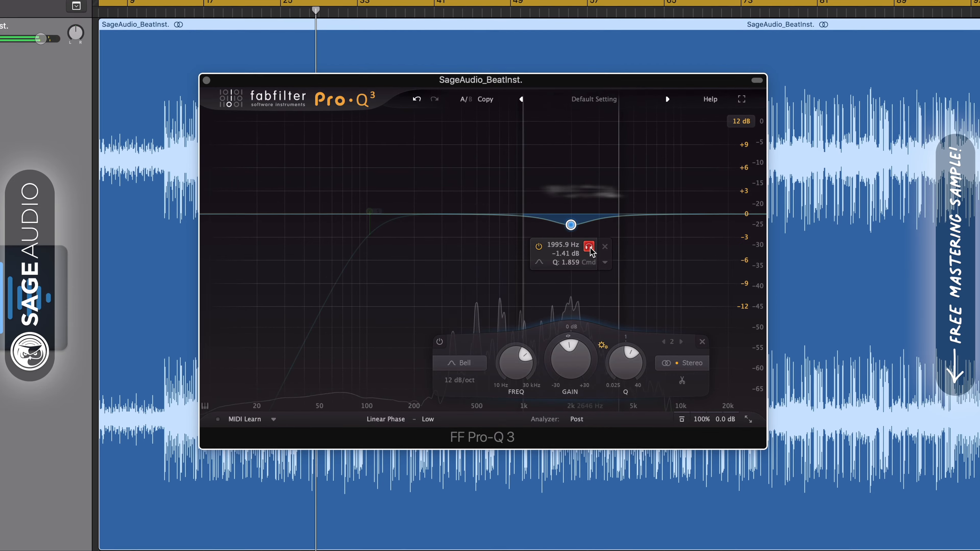
mouse_move(592, 251)
left_mouse_down()
mouse_move(550, 253)
mouse_move(591, 249)
left_mouse_up()
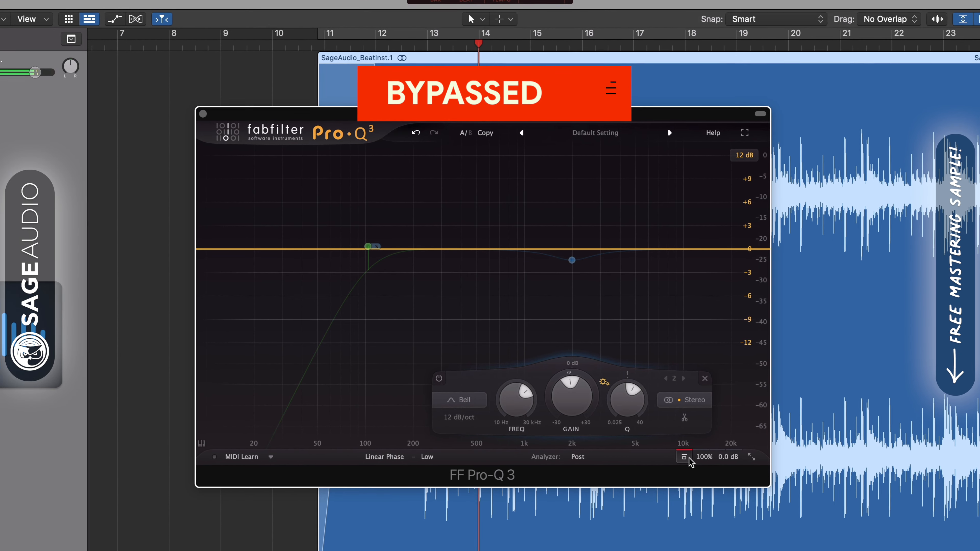
Step: Re-enable the equalizer and toggle solo on the low-cut band to audition what it removes
left_click(685, 458)
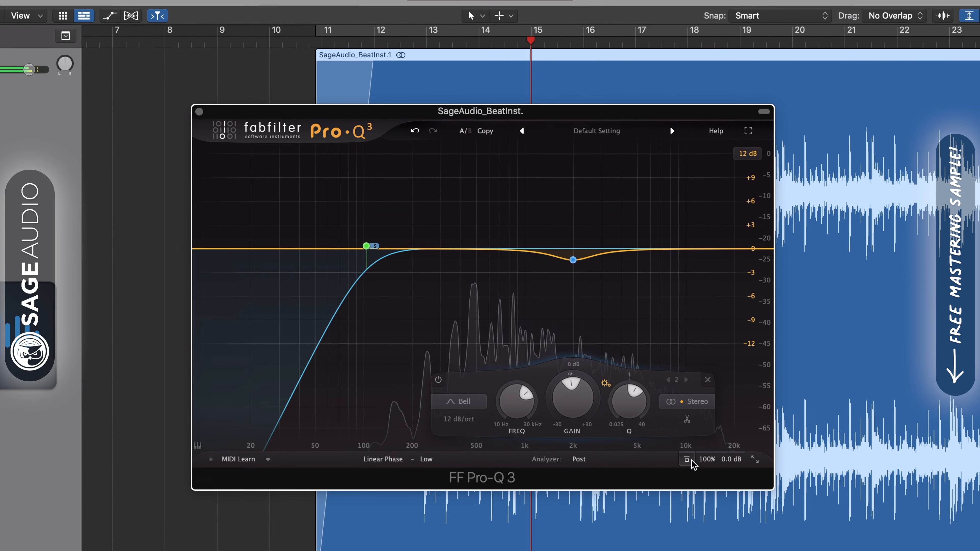
mouse_move(379, 230)
left_click(383, 208)
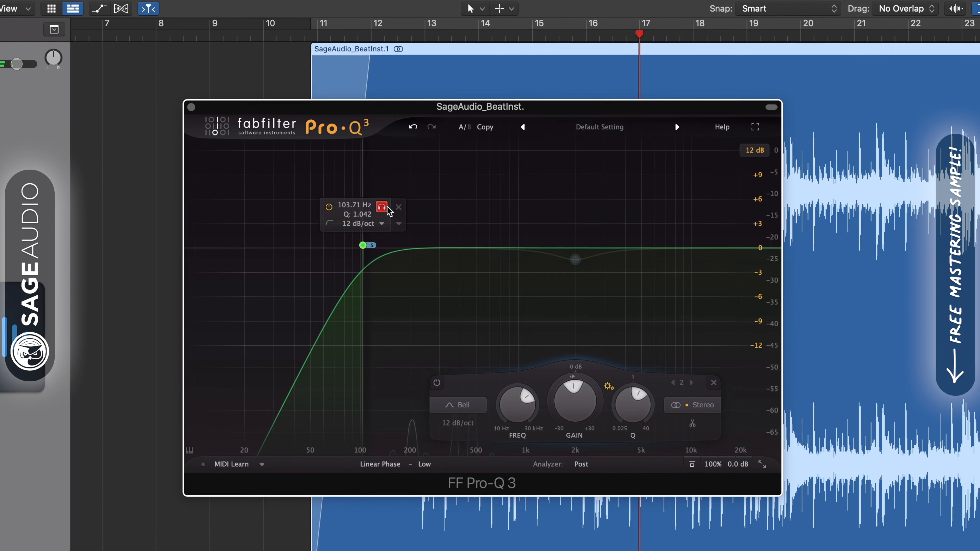
mouse_move(387, 206)
left_mouse_down()
mouse_move(404, 208)
mouse_move(384, 207)
left_mouse_up()
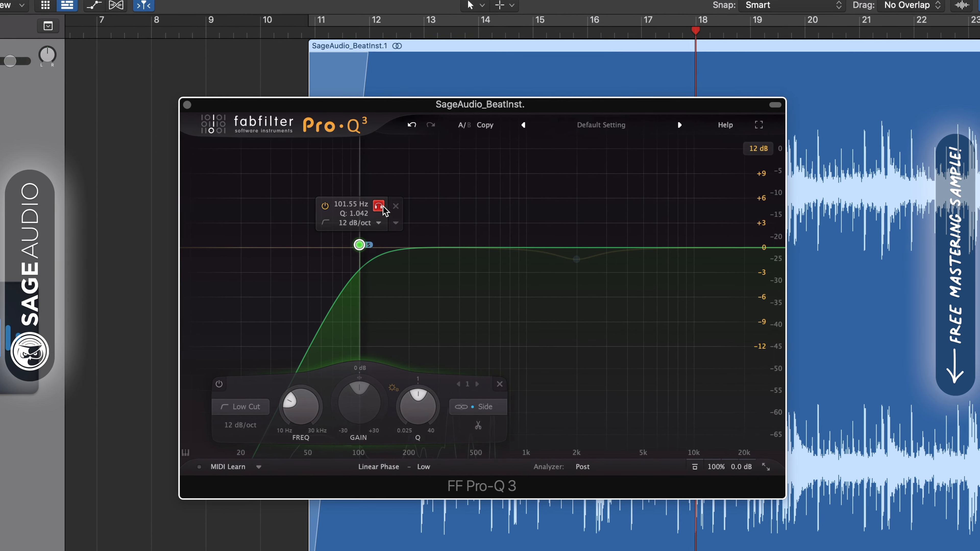
left_click(382, 207)
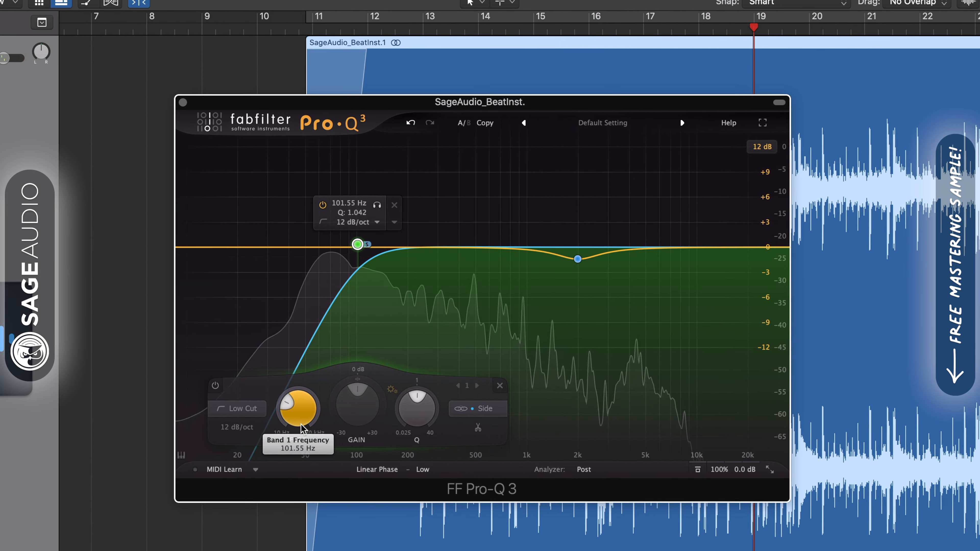
Step: Solo the bell band and shift its frequency to about 1850 Hz
mouse_move(577, 259)
left_click(597, 283)
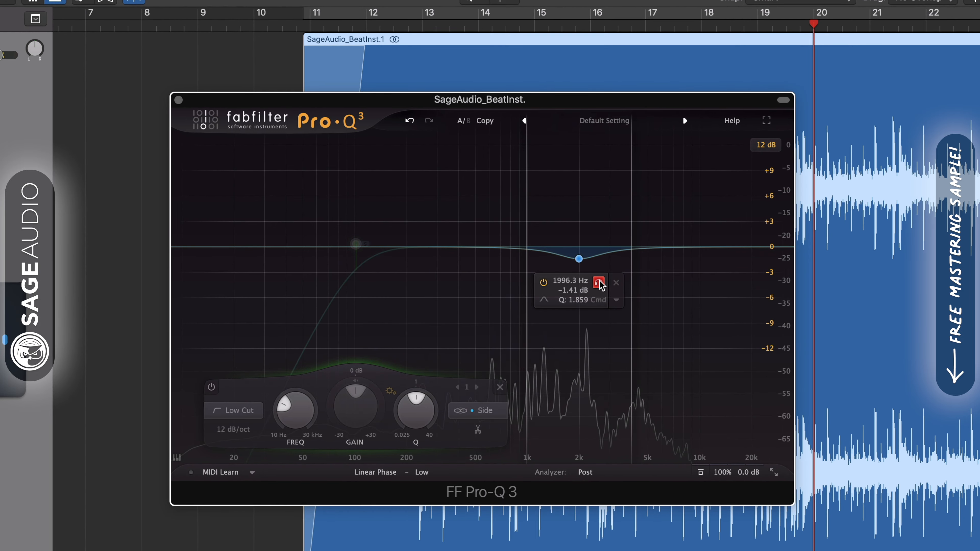
left_click_drag(599, 280, 593, 283)
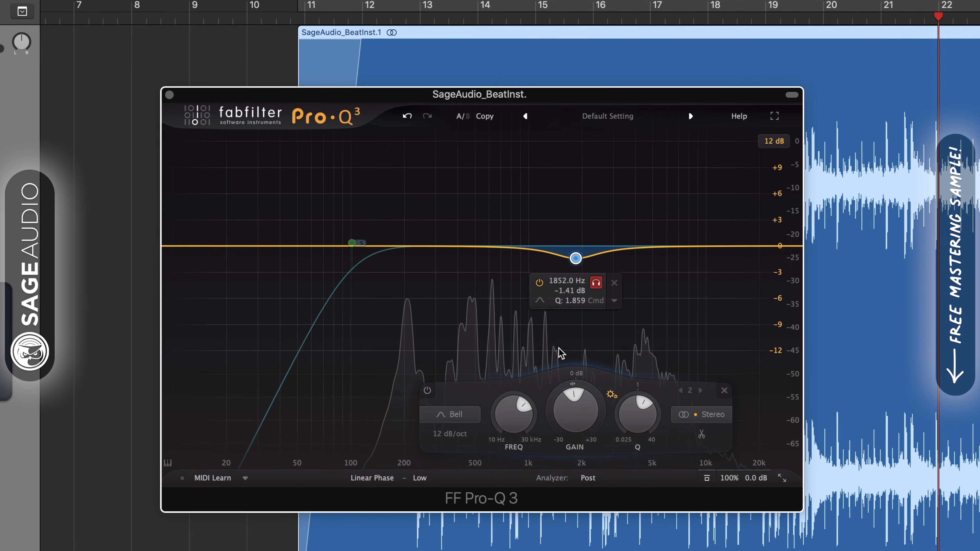
Step: Toggle the equalizer bypass on and off to compare the processed and unprocessed sound
left_click(708, 480)
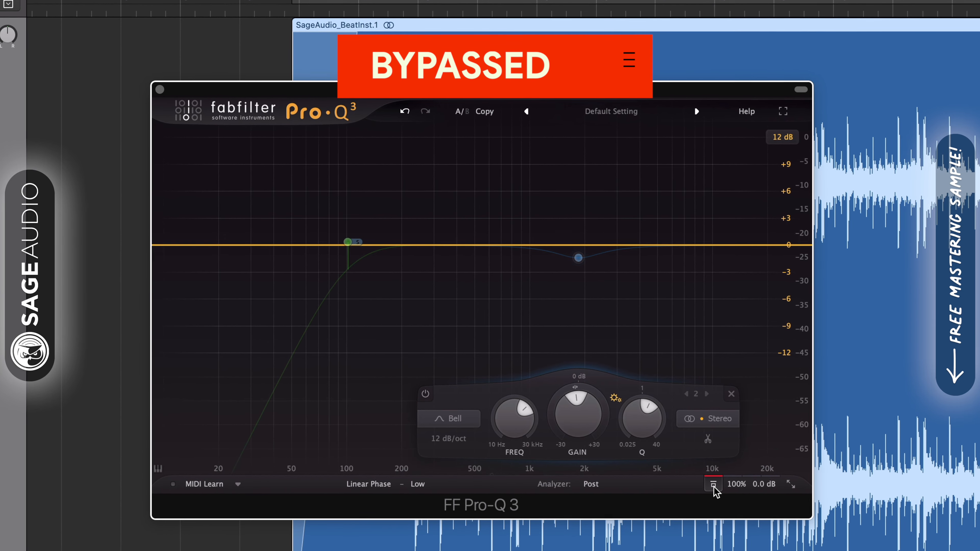
left_click(715, 486)
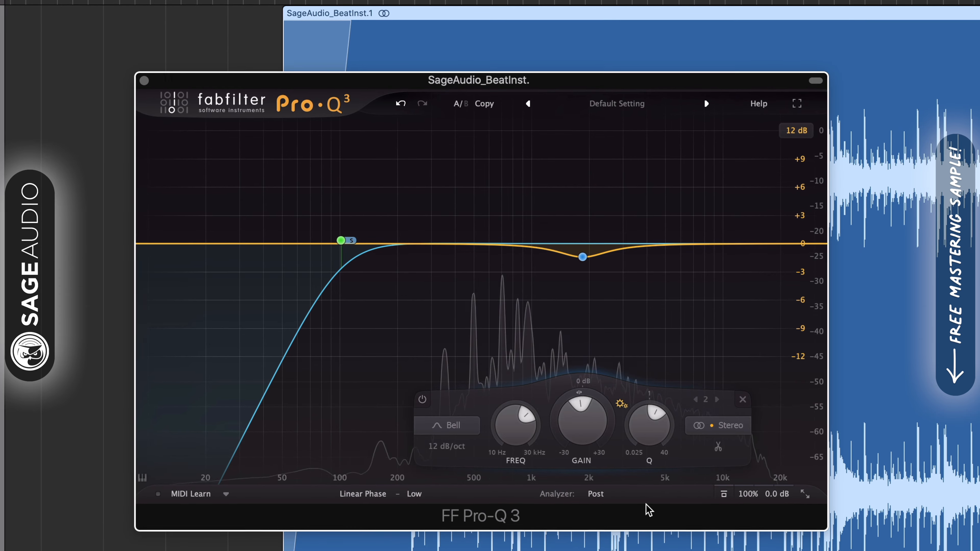
left_click(721, 502)
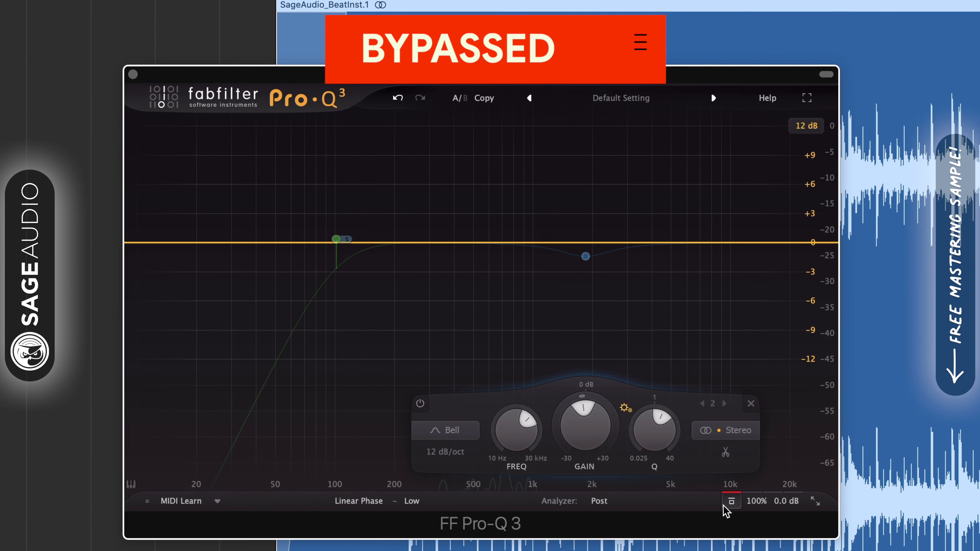
left_click(728, 503)
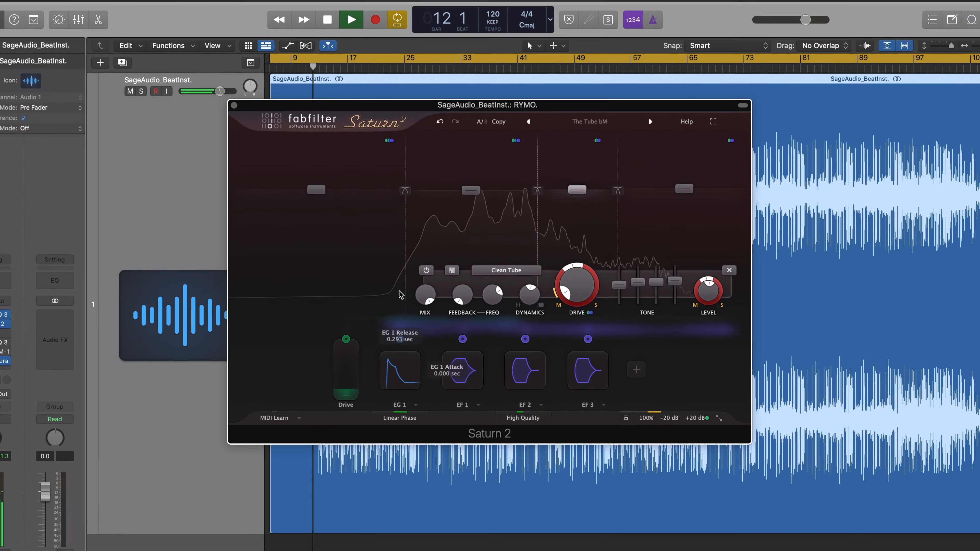
Step: Select each Saturn 2 band in turn to inspect its saturation style and settings
left_click(481, 182)
mouse_move(436, 273)
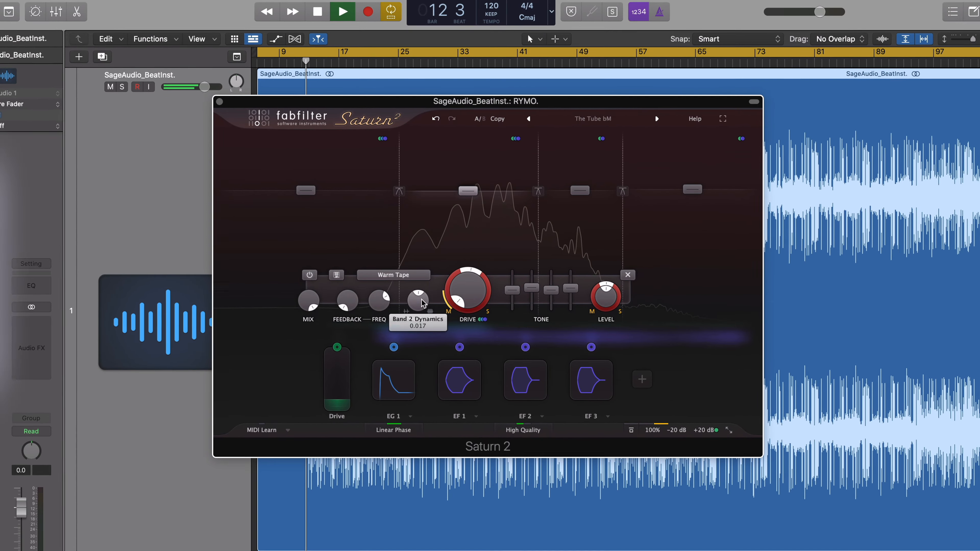
mouse_move(464, 289)
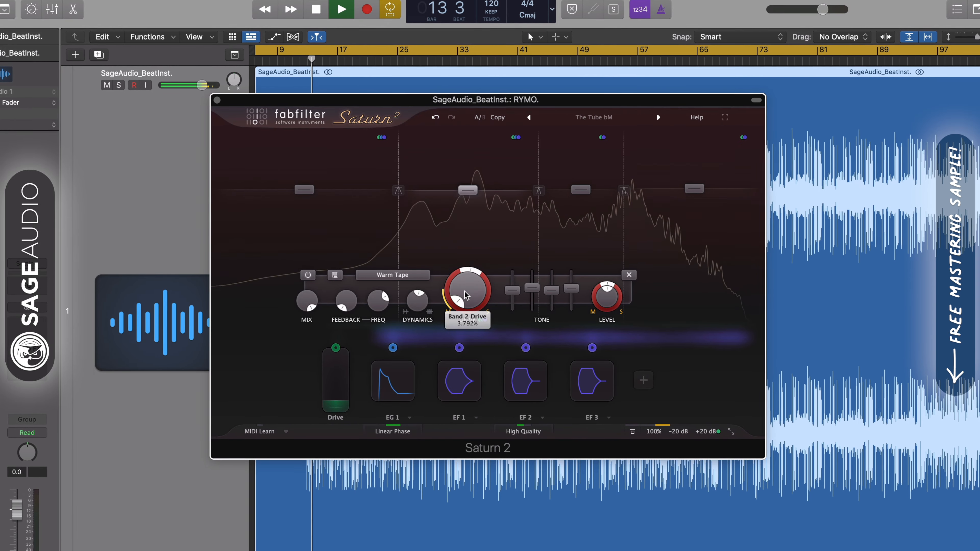
left_click(350, 230)
mouse_move(341, 297)
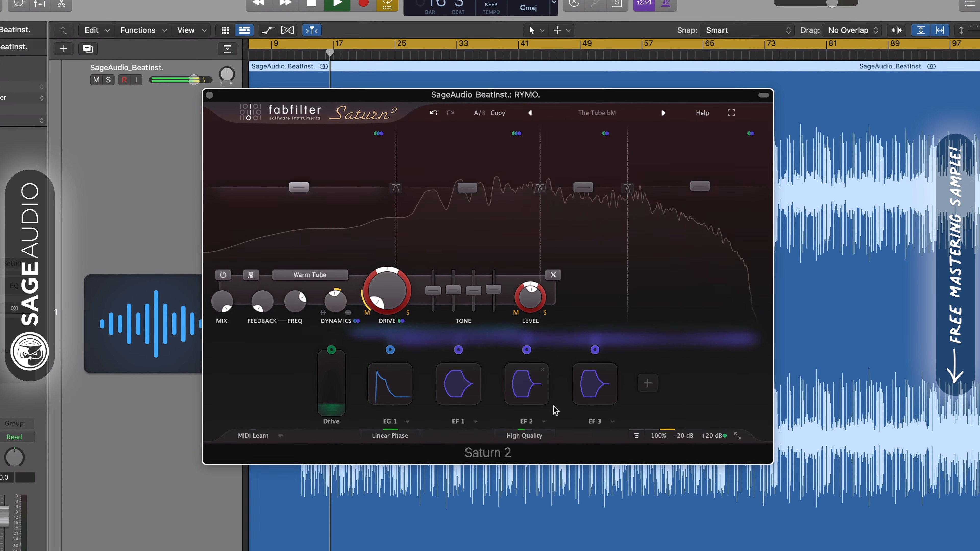
left_click(591, 229)
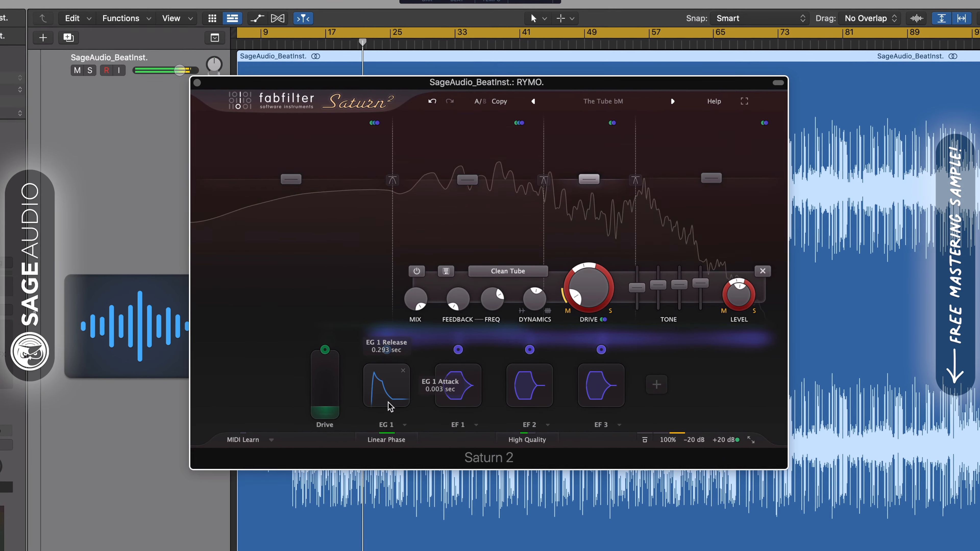
left_click(603, 101)
mouse_move(594, 116)
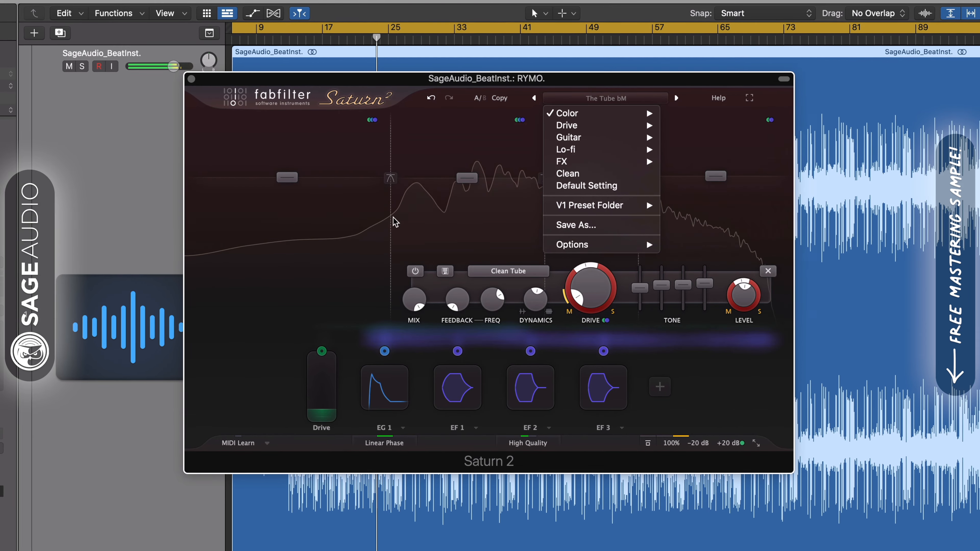
left_click(315, 334)
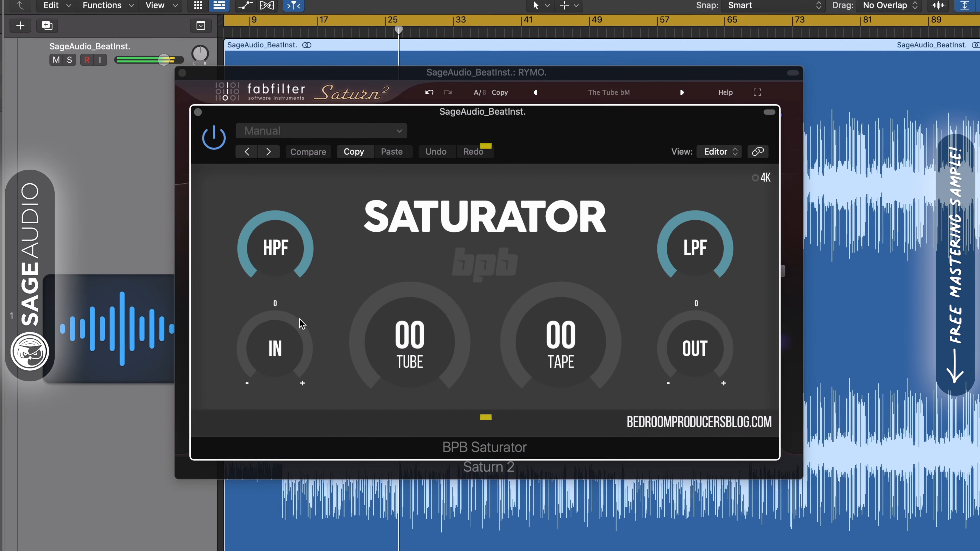
Step: Adjust the BPB Saturator's Tube, Tape and Out knobs, ending with Tube at 00 and Tape at 07
mouse_move(533, 125)
left_mouse_down()
mouse_move(530, 132)
mouse_move(533, 110)
left_mouse_up()
left_click_drag(407, 335, 407, 325)
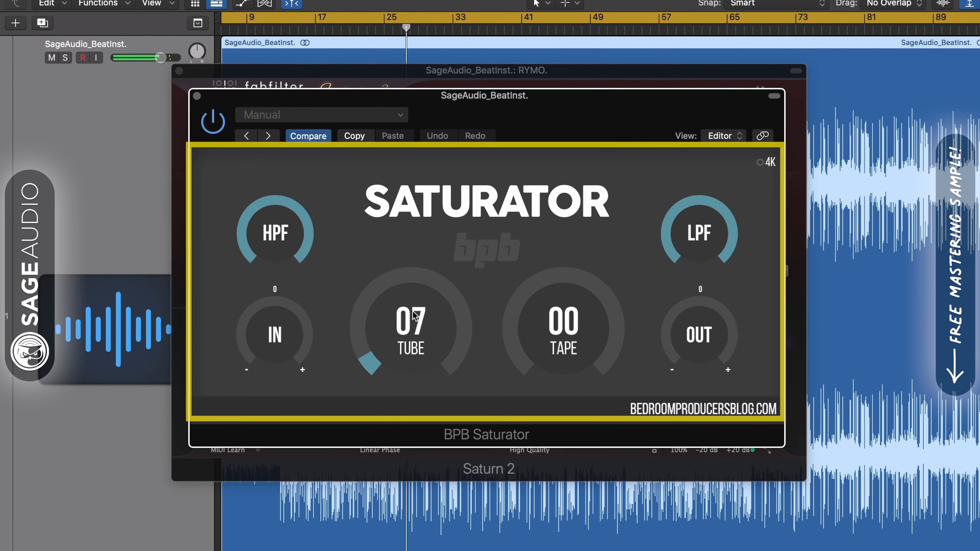
left_click_drag(536, 344, 537, 342)
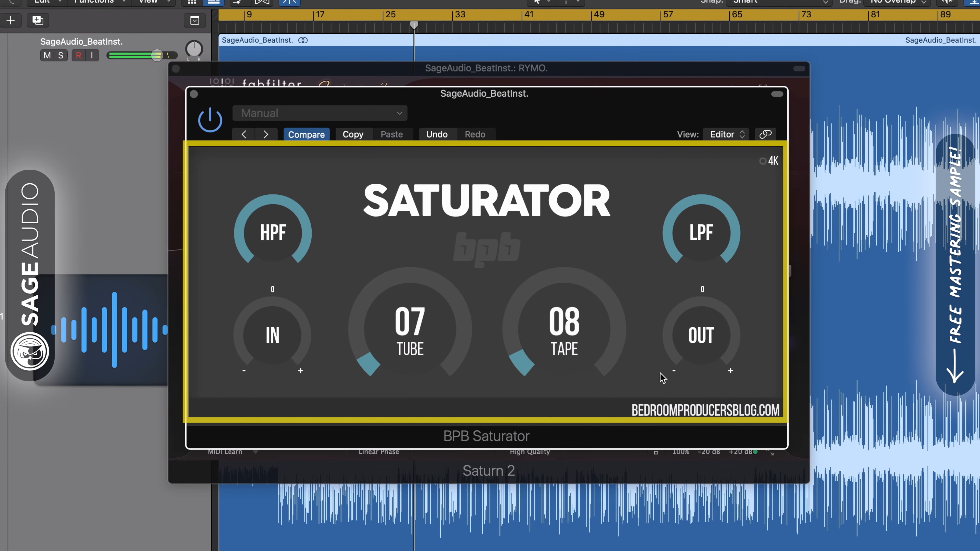
left_click_drag(683, 346, 683, 351)
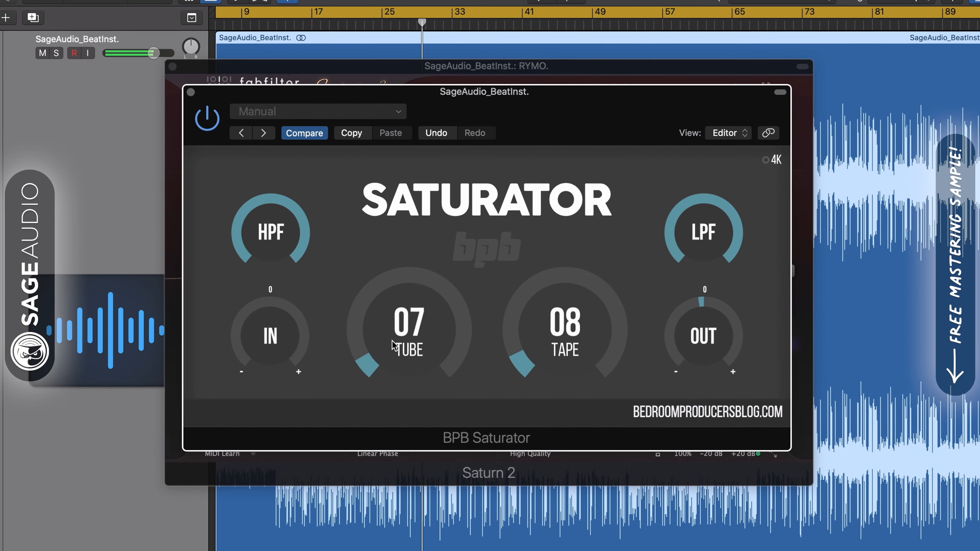
left_click_drag(605, 354, 605, 332)
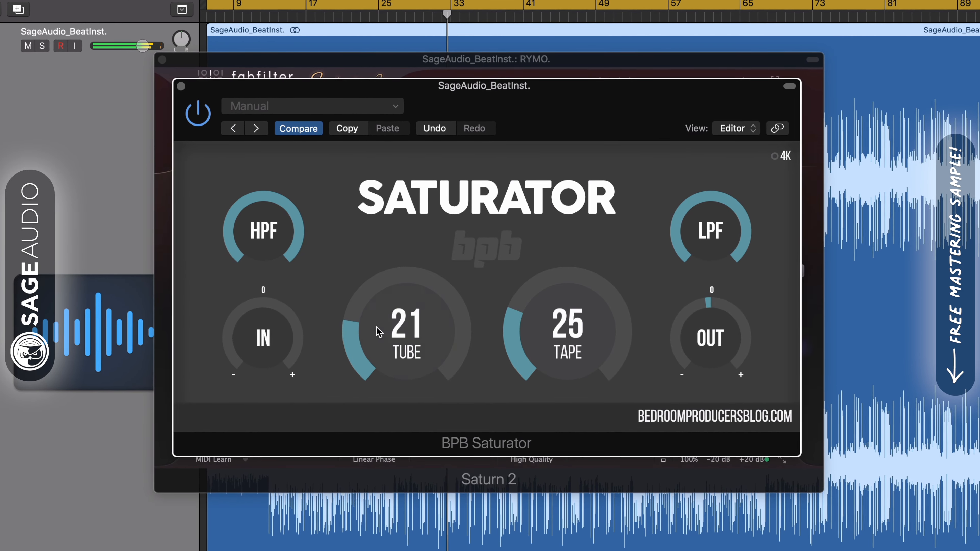
left_click_drag(556, 332, 553, 364)
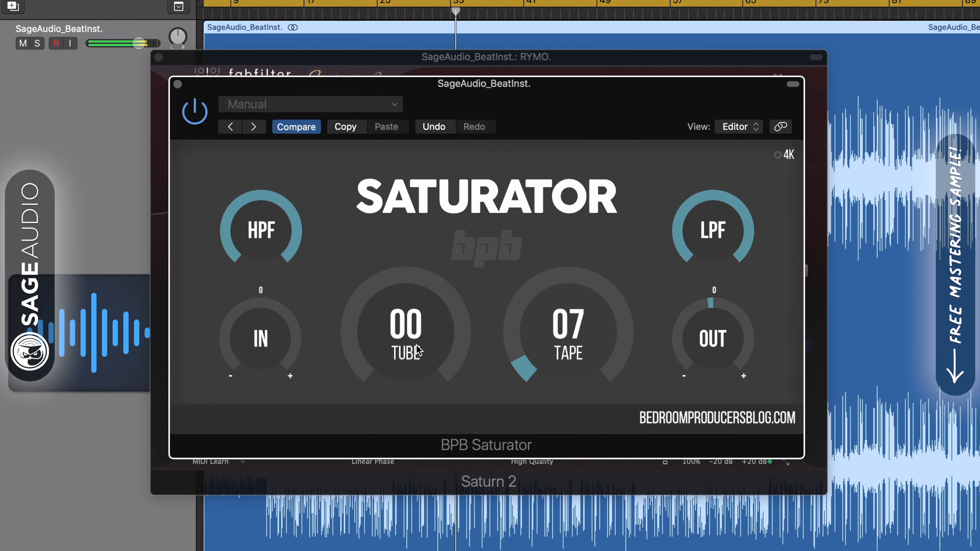
Step: Raise the BPB Saturator's Tube knob to 05, toggle the plugin's power to compare, and close its window
left_click_drag(422, 350, 417, 335)
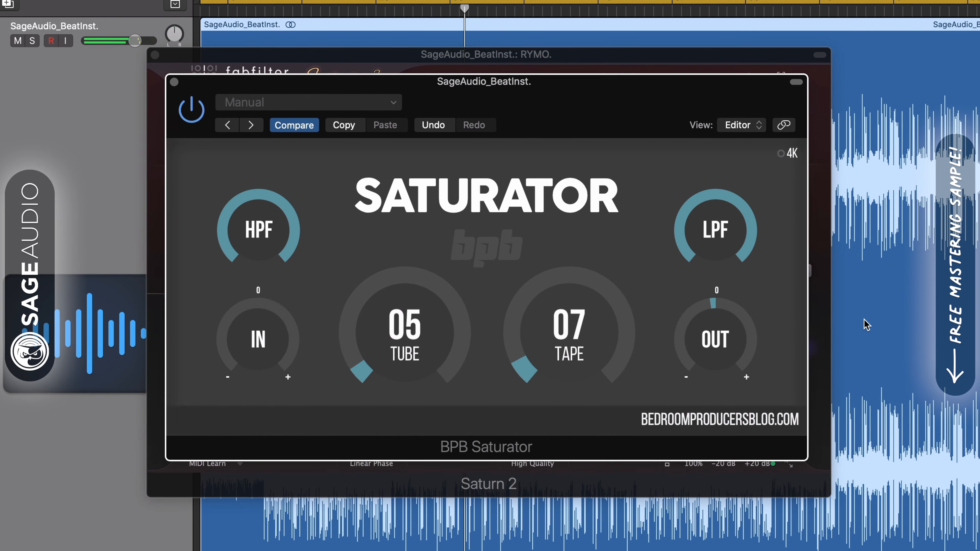
left_click(193, 109)
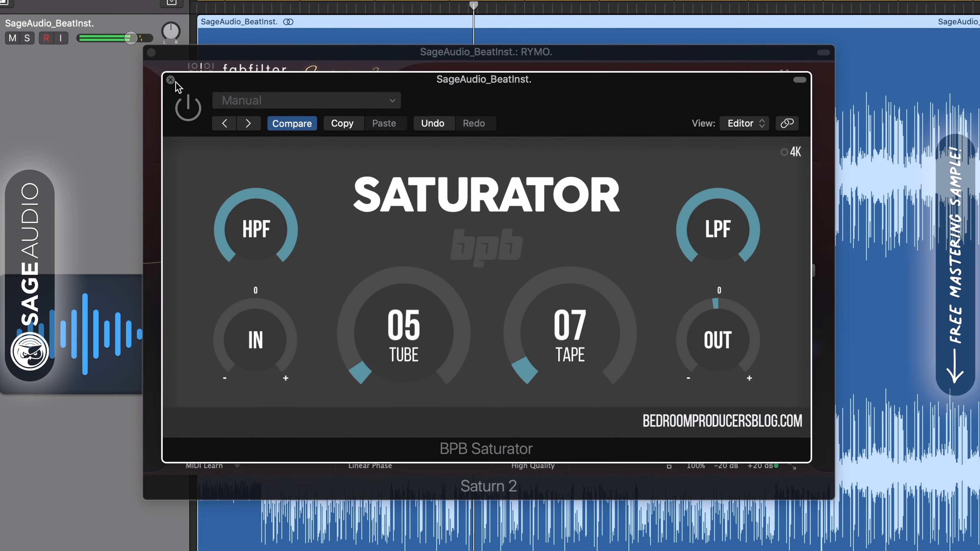
left_click(173, 81)
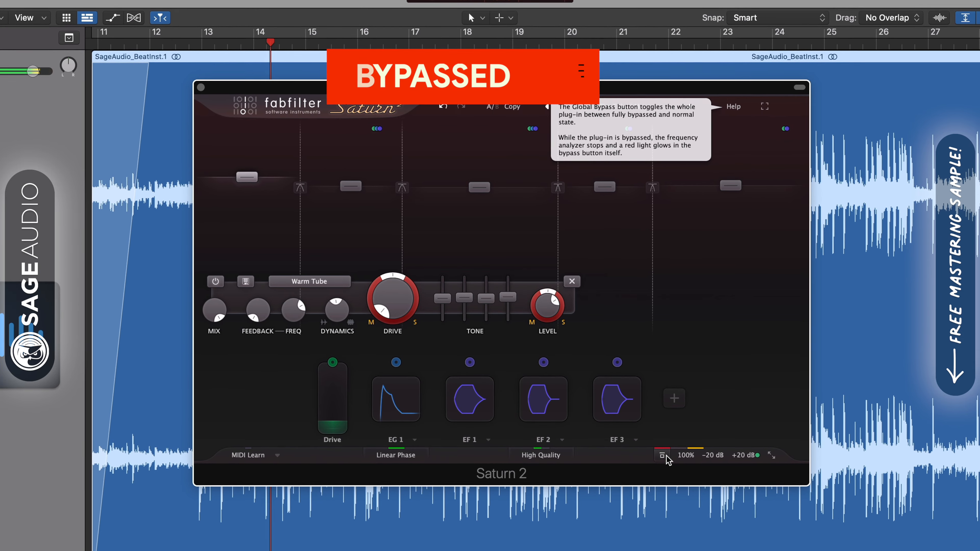
Step: Re-enable Saturn 2, solo its third band, toggle the plugin bypass to compare, and unsolo the band
left_click(664, 456)
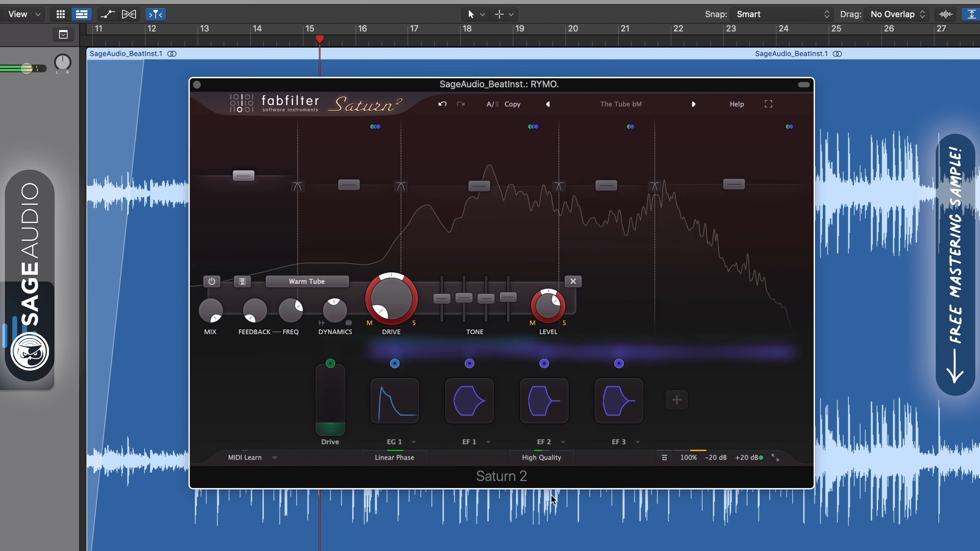
left_click(413, 123)
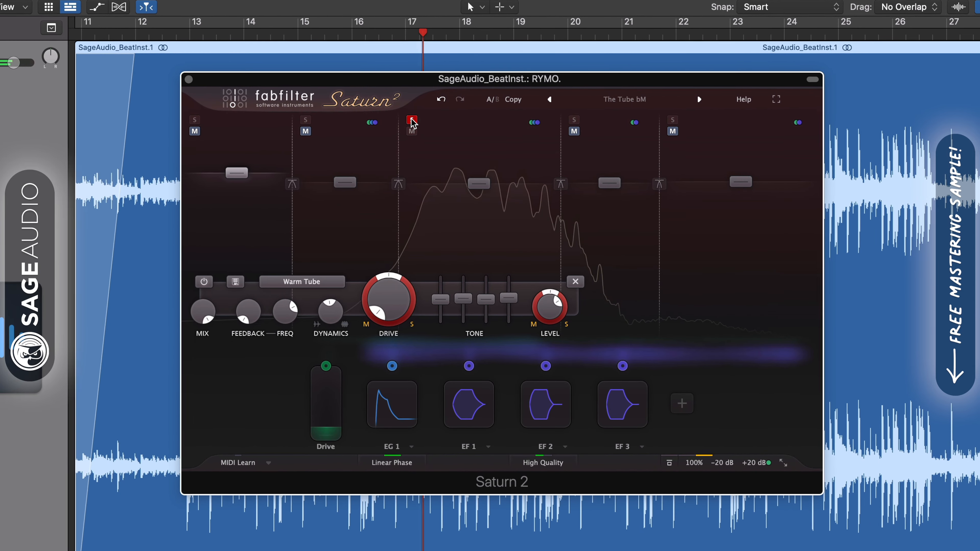
left_click(670, 463)
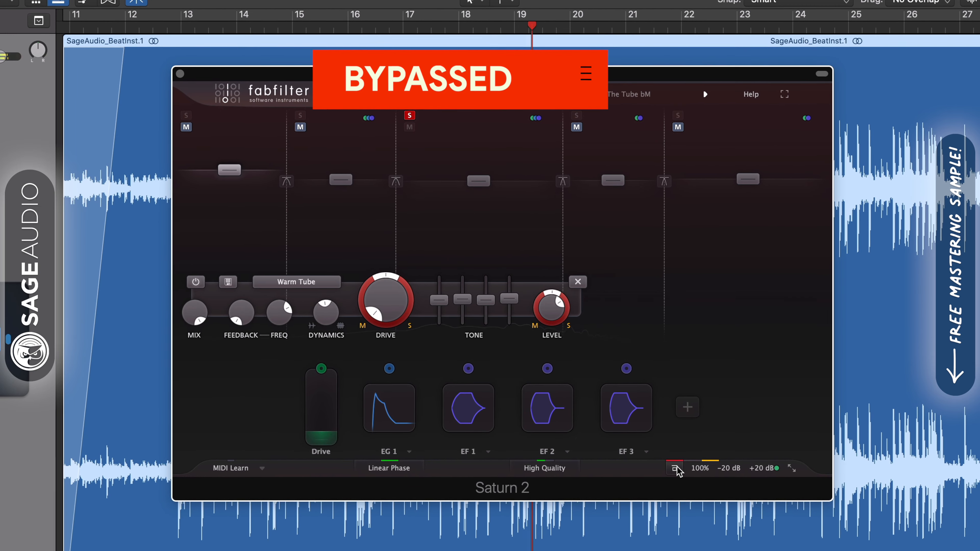
left_click(676, 469)
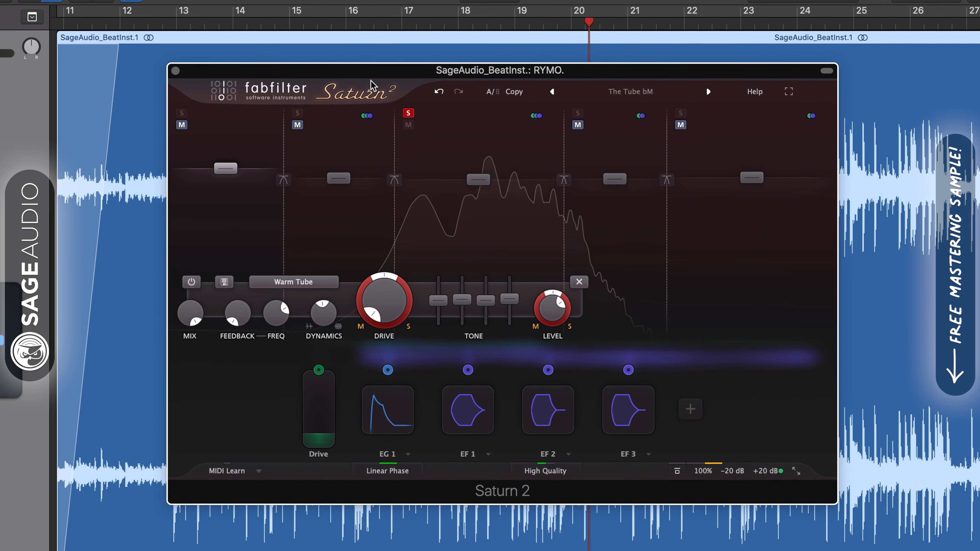
left_click(408, 113)
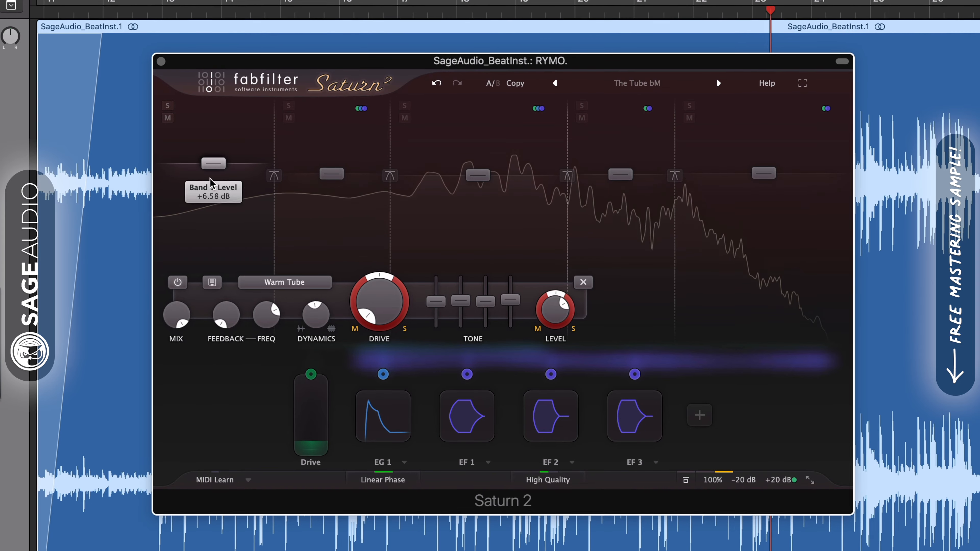
Step: Set the selected Saturn 2 band's saturation style to Clean Tube and toggle the plugin bypass to compare
left_click(278, 282)
mouse_move(264, 301)
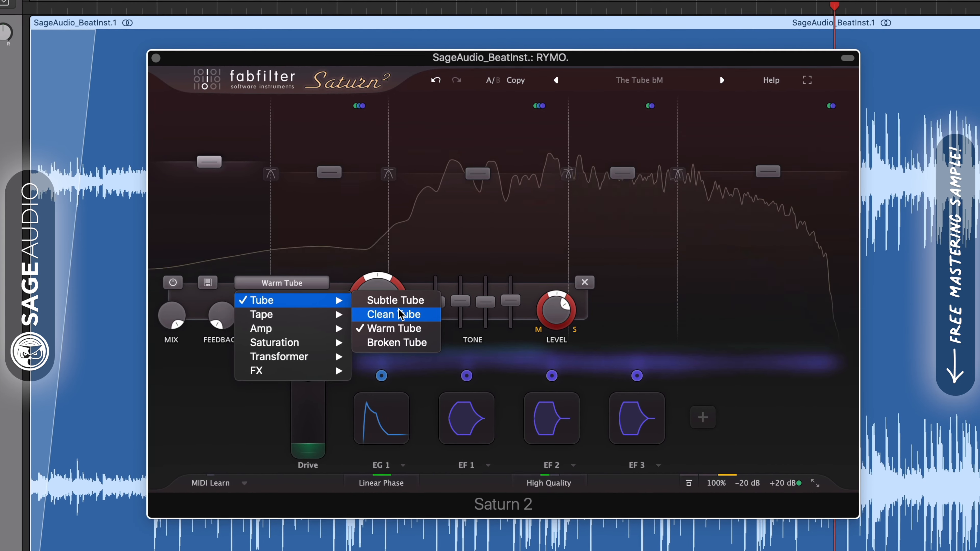
left_click(398, 315)
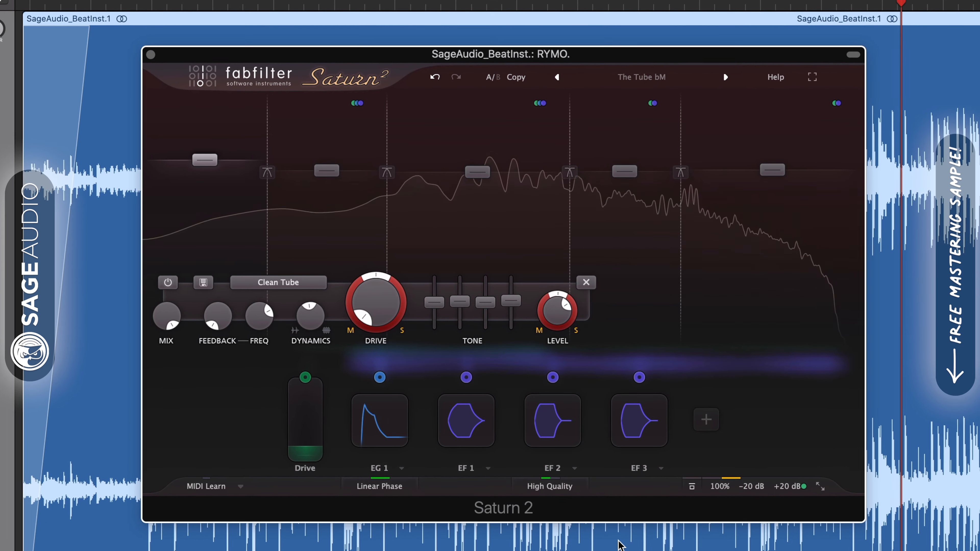
left_click(696, 492)
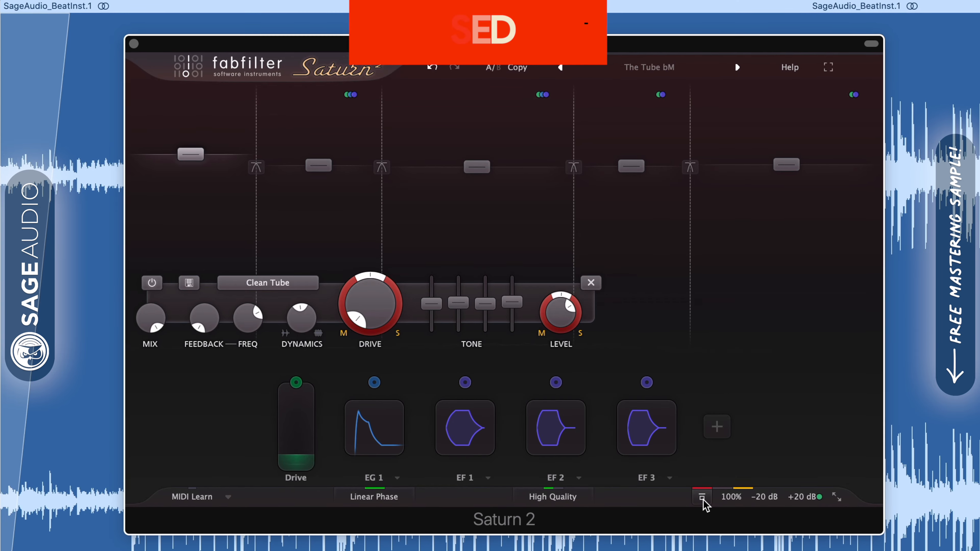
left_click(701, 499)
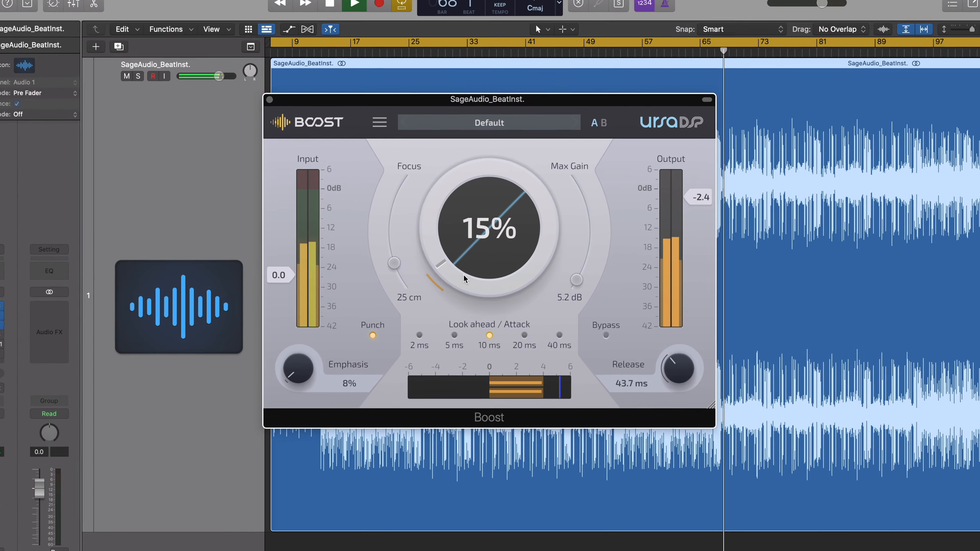
Step: In Boost, set the main amount to about 19% and the Focus to 44 cm
left_click_drag(457, 265, 446, 271)
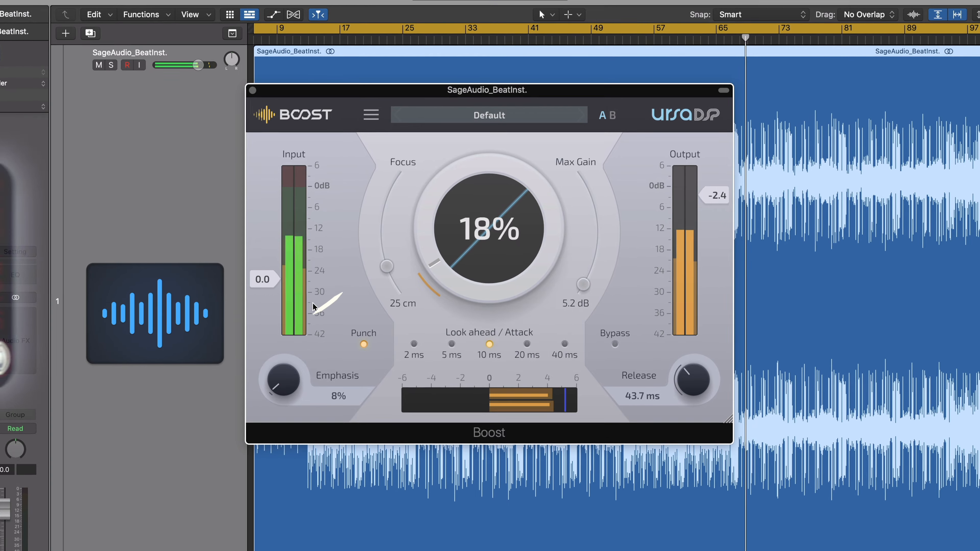
mouse_move(387, 259)
left_mouse_down()
mouse_move(390, 275)
mouse_move(385, 255)
left_mouse_up()
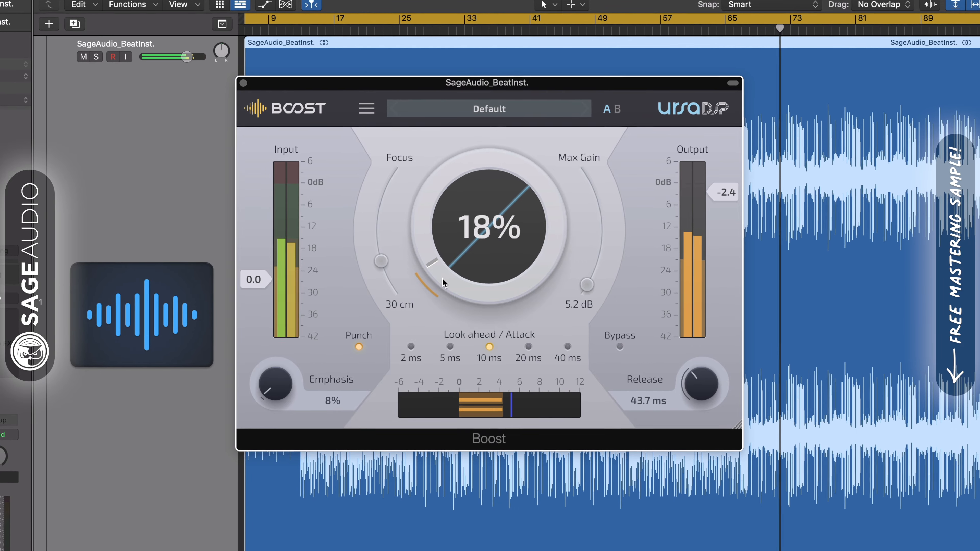
left_click_drag(439, 272, 438, 272)
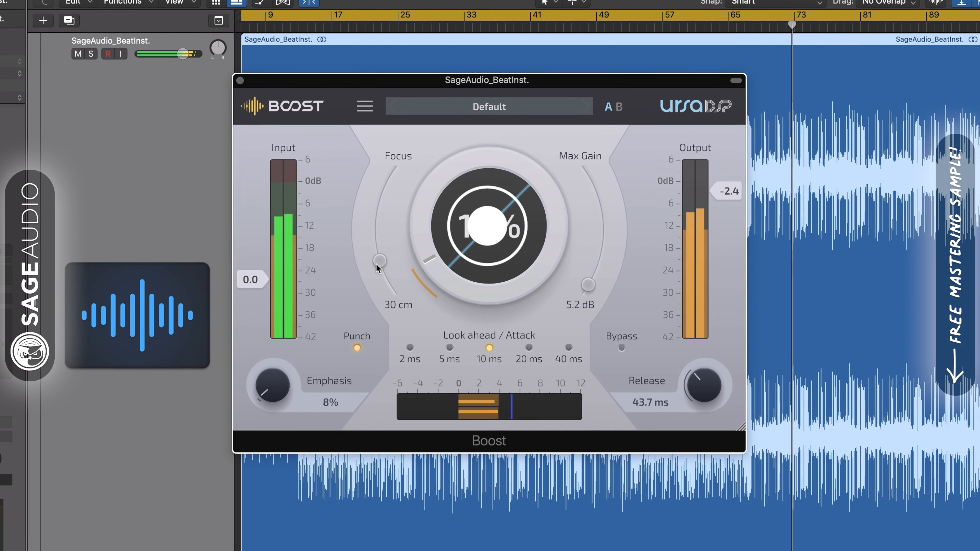
mouse_move(378, 262)
left_mouse_down()
mouse_move(383, 276)
mouse_move(376, 252)
left_mouse_up()
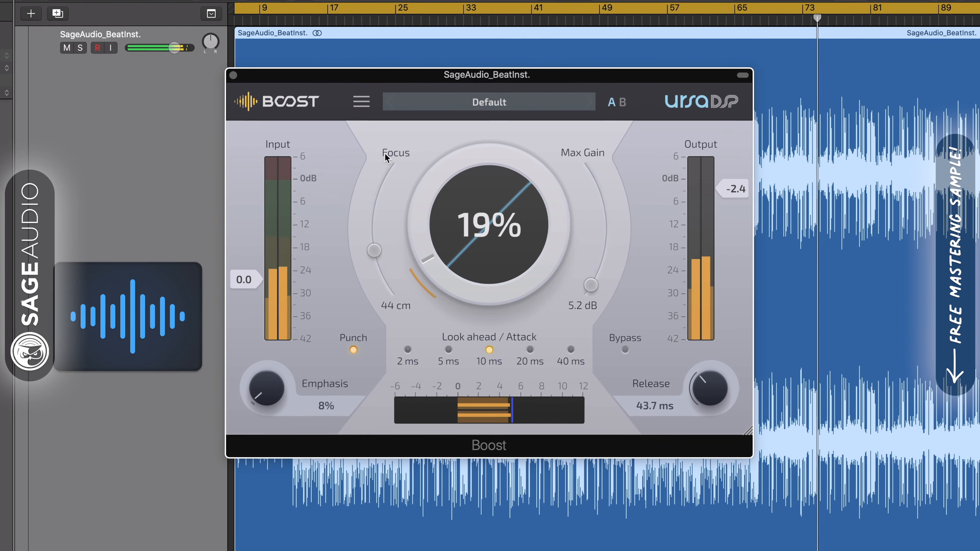
Step: Lower Boost's Max Gain to 3.0 dB and its Emphasis to 6%
mouse_move(590, 284)
left_mouse_down()
mouse_move(612, 212)
mouse_move(608, 280)
mouse_move(593, 297)
left_mouse_up()
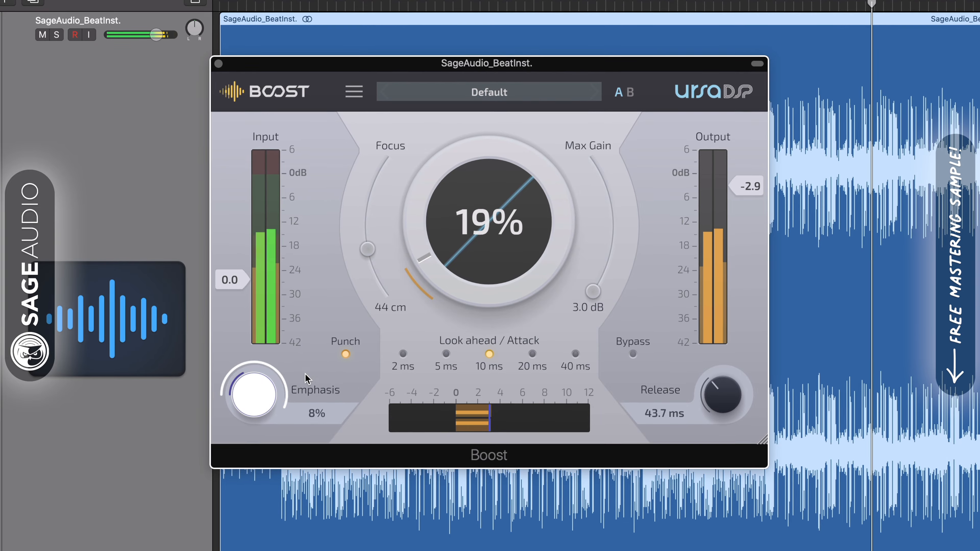
mouse_move(266, 401)
left_mouse_down()
mouse_move(265, 410)
mouse_move(257, 395)
mouse_move(253, 403)
left_mouse_up()
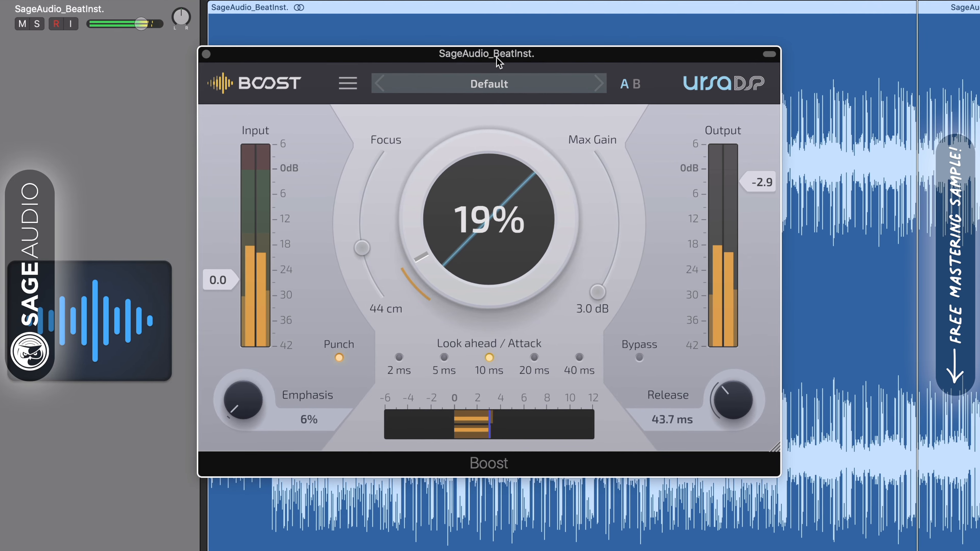
left_click_drag(496, 57, 495, 57)
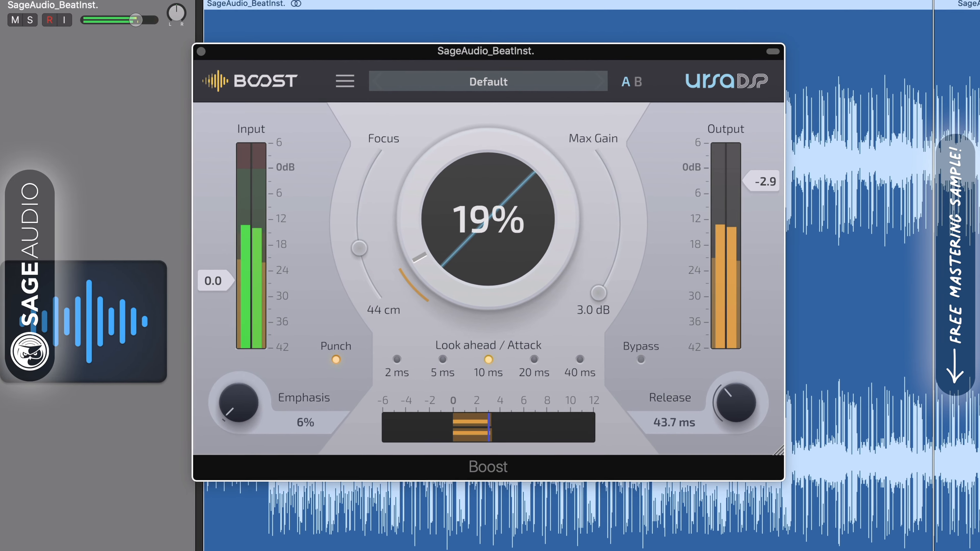
Step: Open the OTT compressor and turn its Depth down to 0%
left_click(2, 386)
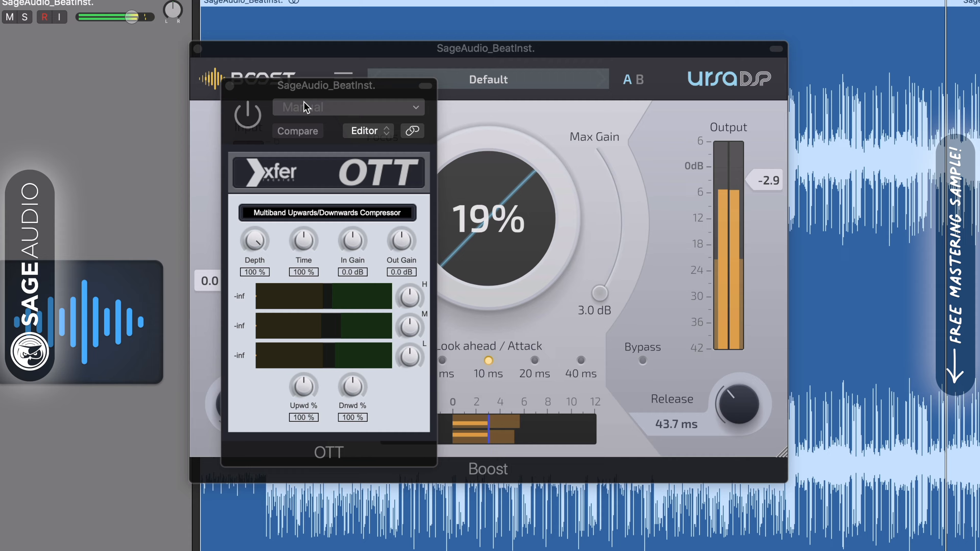
left_click_drag(307, 85, 402, 76)
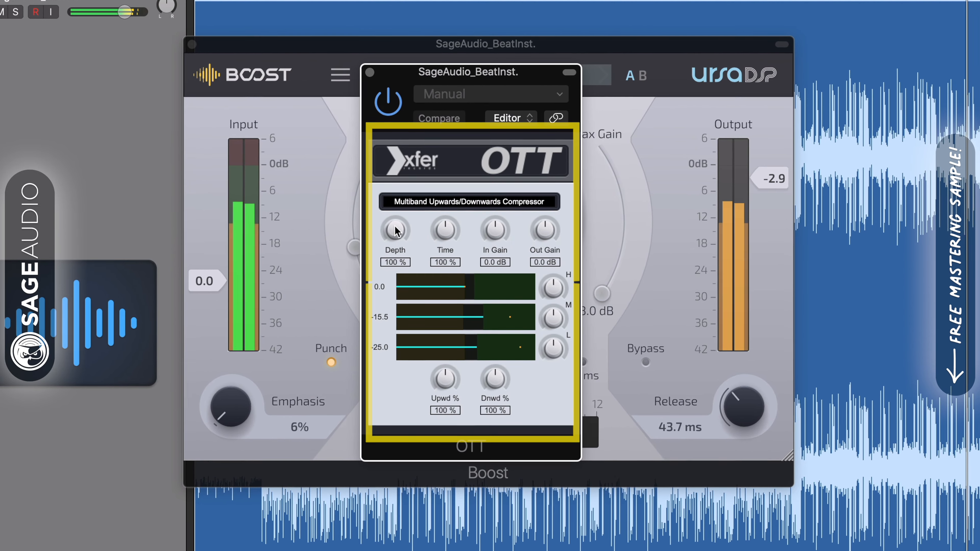
left_click_drag(394, 231, 373, 380)
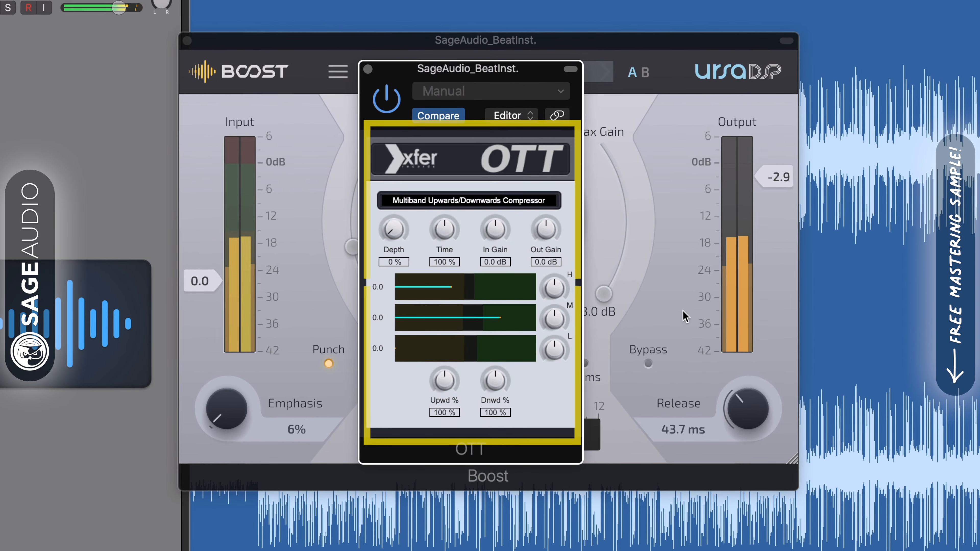
left_click(684, 313)
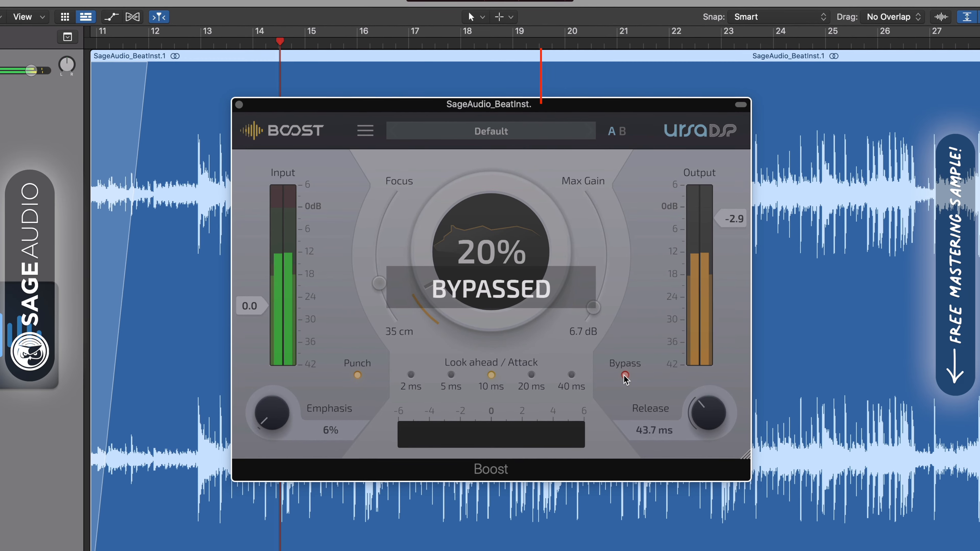
Step: Re-enable Boost and set its Max Gain to 6.8 dB and Emphasis to 11%
left_click(624, 376)
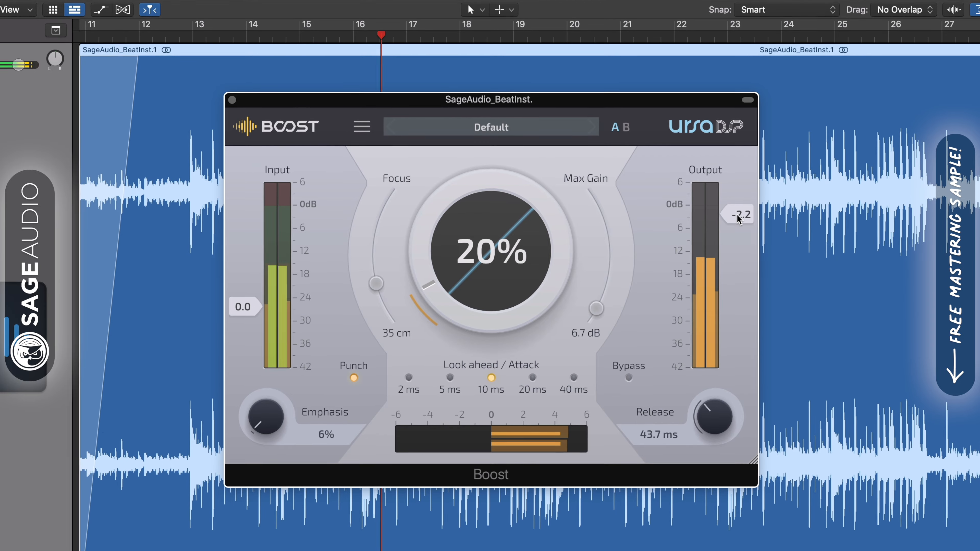
left_click_drag(597, 316, 600, 307)
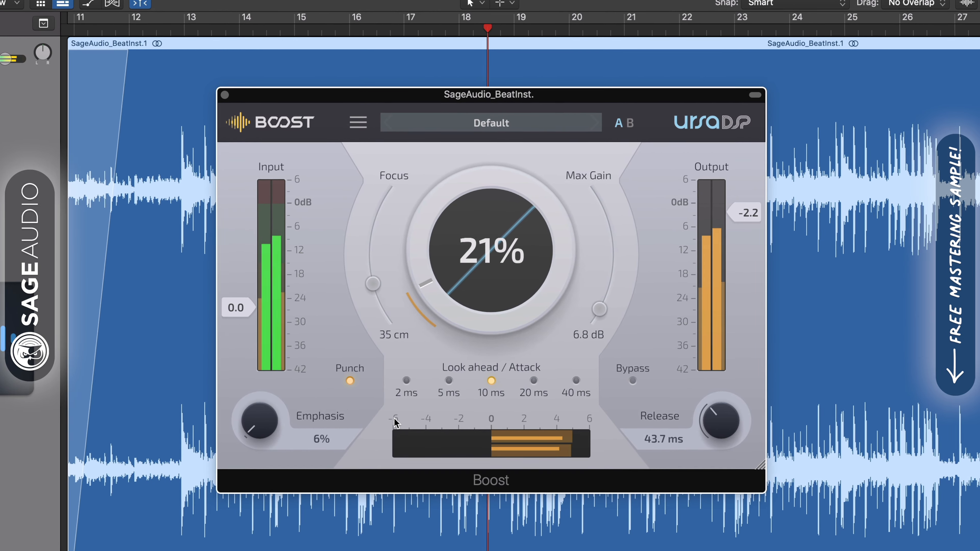
mouse_move(253, 424)
left_mouse_down()
mouse_move(253, 403)
mouse_move(249, 423)
left_mouse_up()
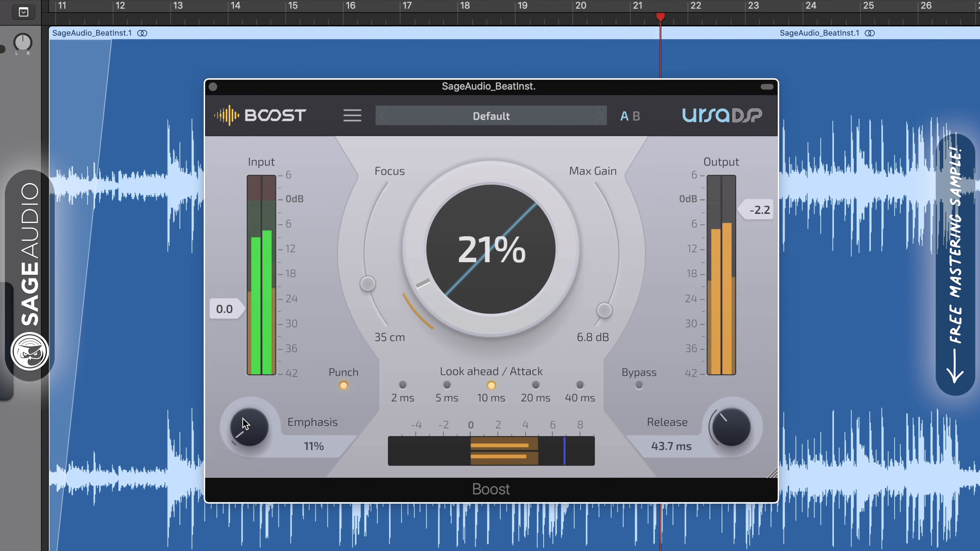
Step: Toggle Boost's bypass to compare and lower its output to -3.3 dB
left_click(641, 387)
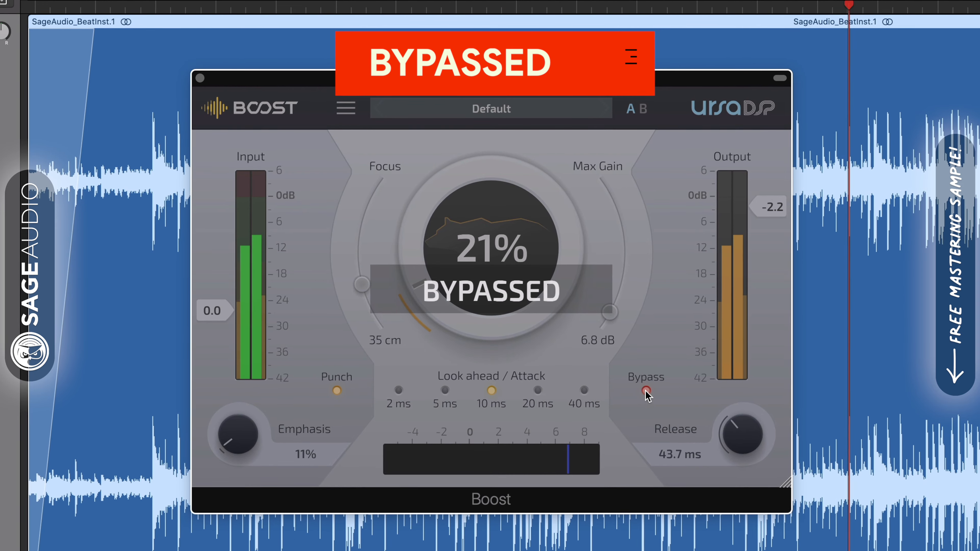
left_click(645, 390)
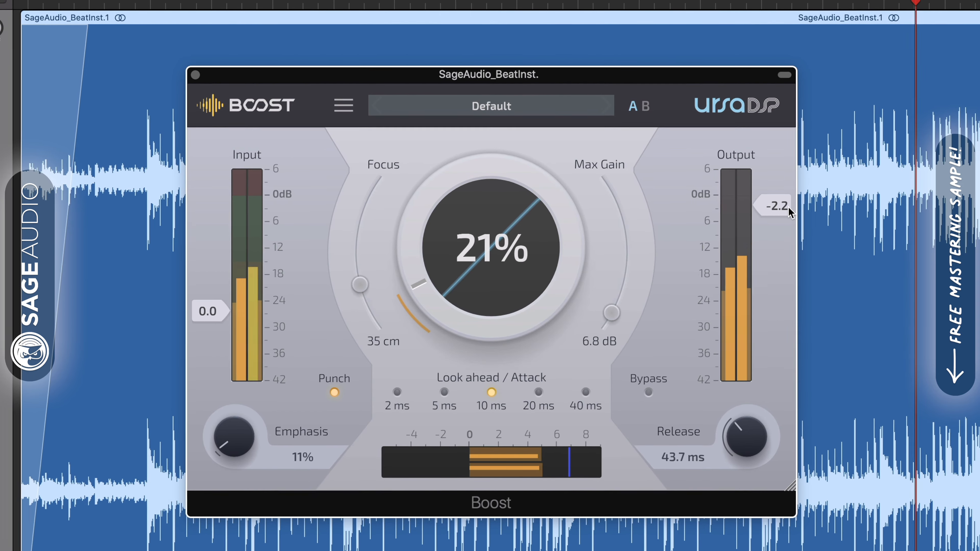
left_click_drag(781, 203, 782, 208)
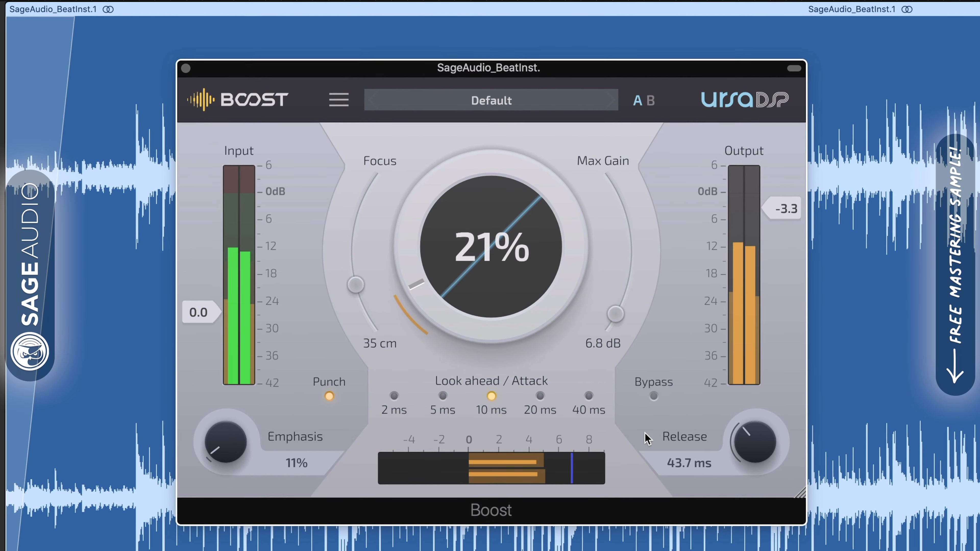
left_click(655, 398)
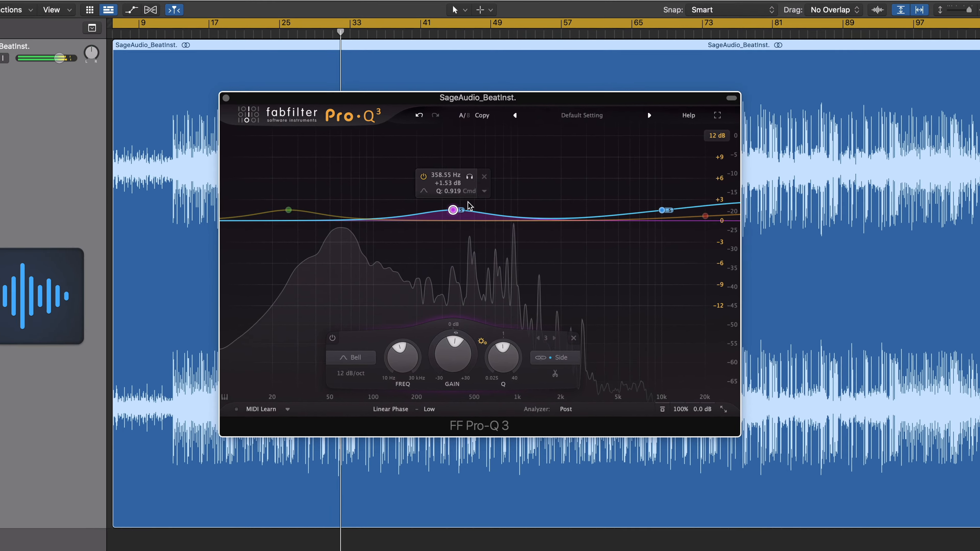
Step: Shift the side bell band in Pro-Q 3 to about 390 Hz and select the other bands to inspect them
mouse_move(473, 218)
left_mouse_down()
mouse_move(454, 205)
mouse_move(498, 212)
mouse_move(457, 212)
left_mouse_up()
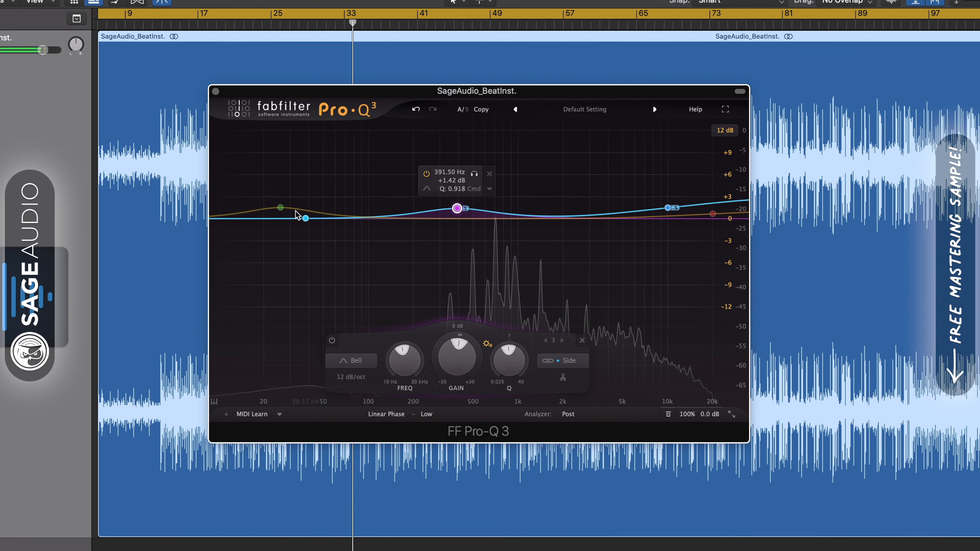
left_click(281, 207)
left_click(669, 208)
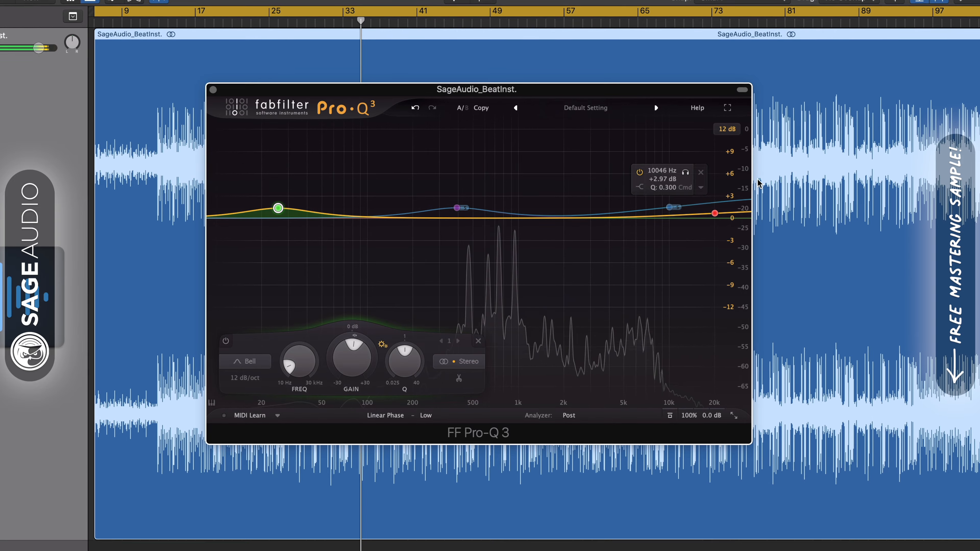
left_click_drag(672, 208, 672, 208)
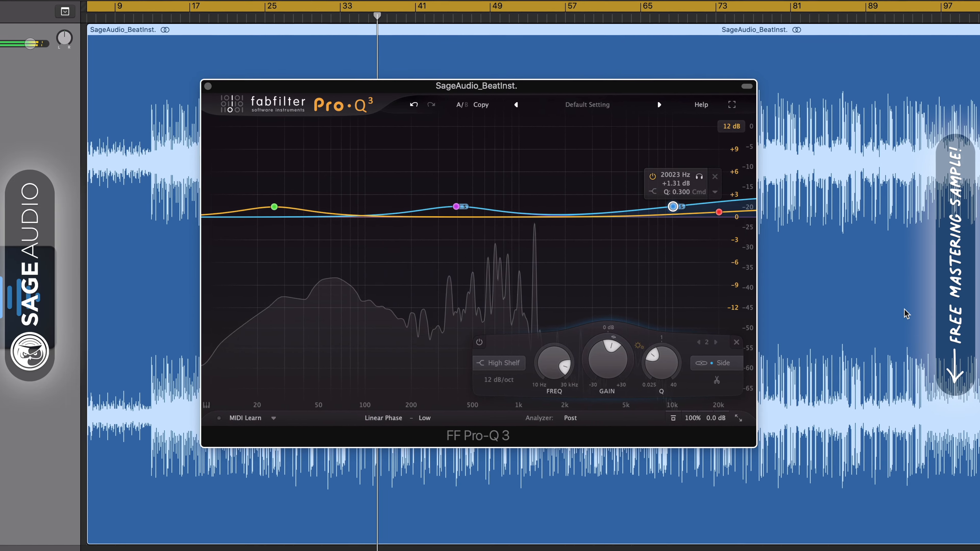
Step: Alternate between the side bell band and the side high shelf to point out both boosts
left_click_drag(456, 206, 455, 209)
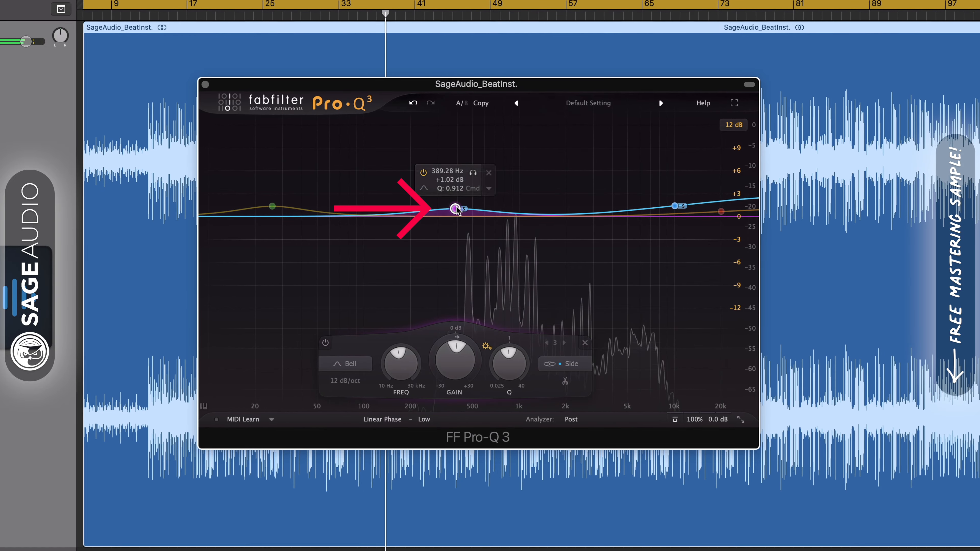
left_click(675, 205)
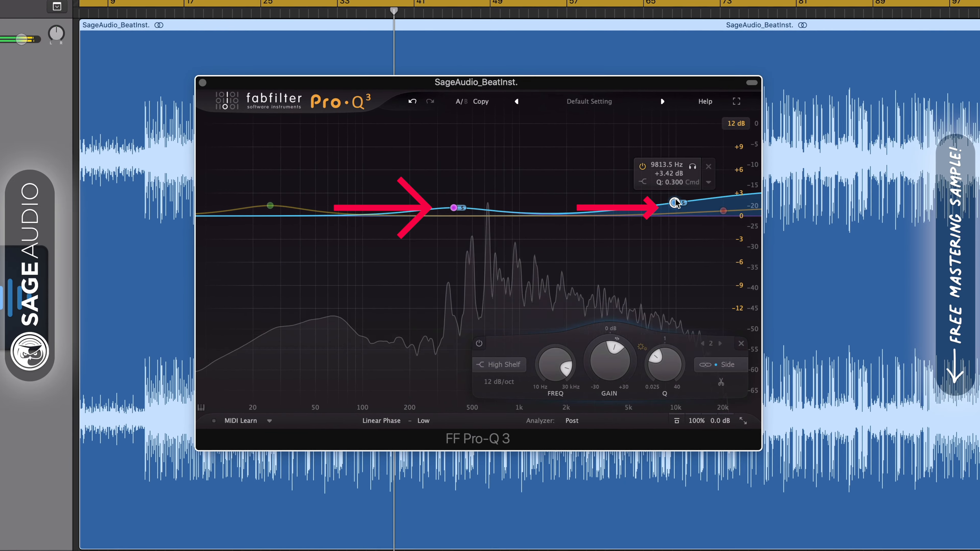
left_click_drag(454, 207, 454, 205)
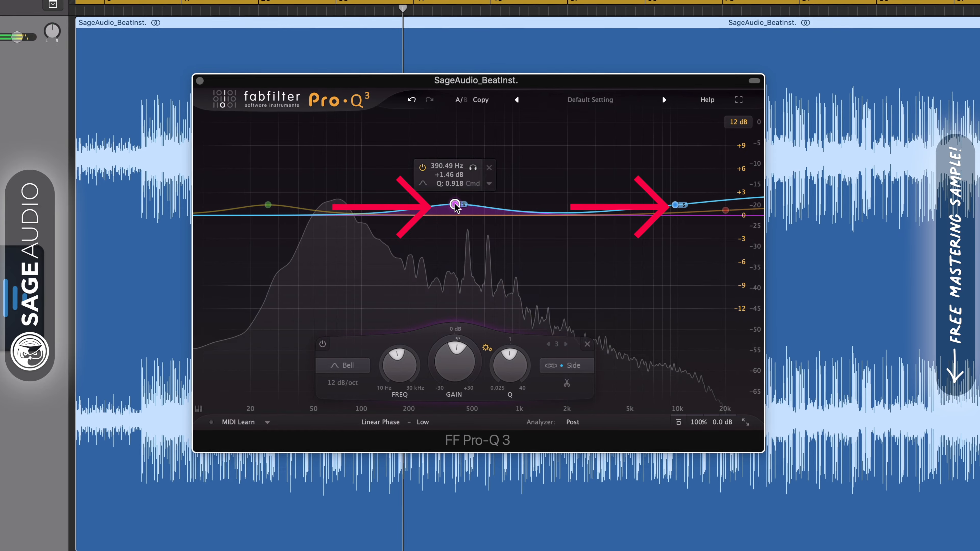
Step: Move the side bell band up to about 450 Hz in Pro-Q 3 and select the side high shelf
left_click(473, 171)
mouse_move(474, 172)
left_mouse_down()
mouse_move(462, 169)
mouse_move(485, 168)
left_mouse_up()
left_click(680, 203)
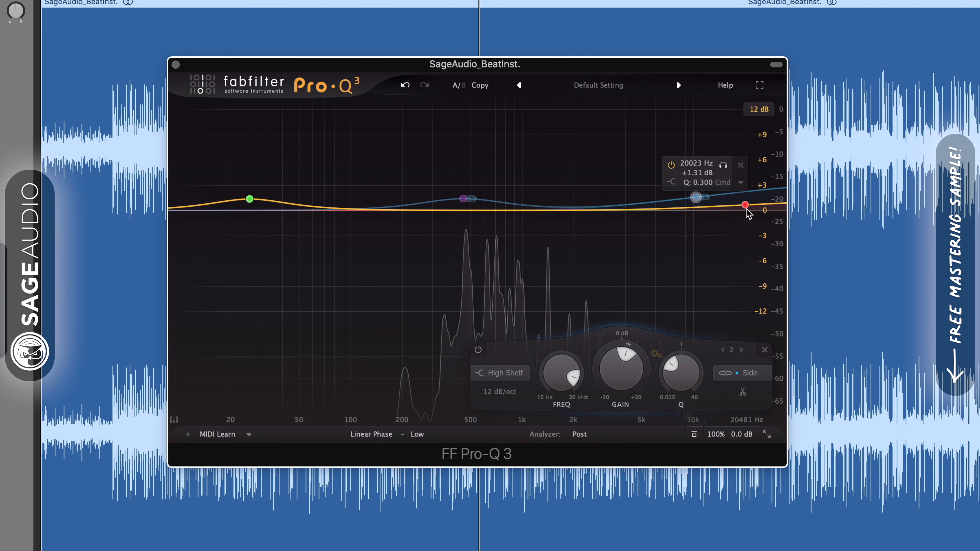
left_click(697, 197)
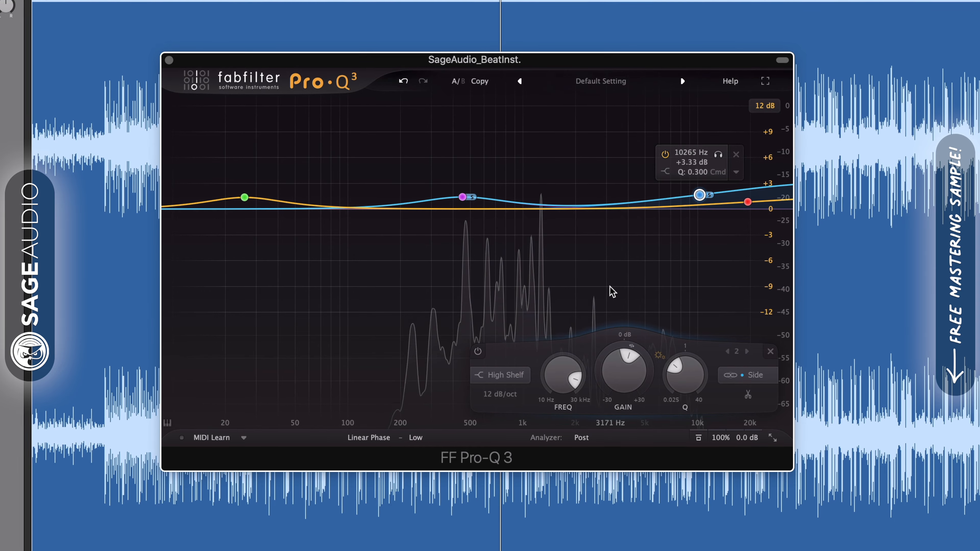
Step: Review Pro-Q 3's Linear Phase processing mode and its Low phase resolution options
left_click(359, 440)
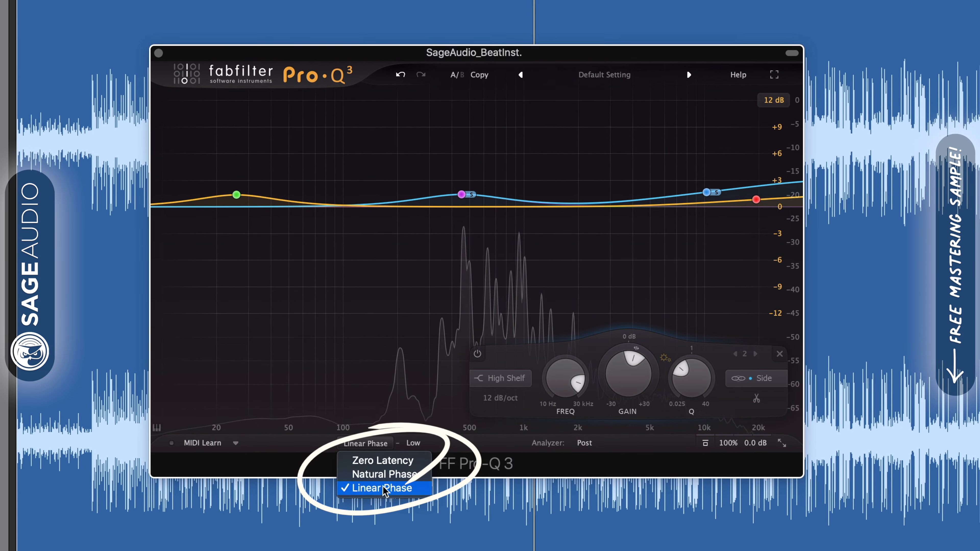
left_click(370, 490)
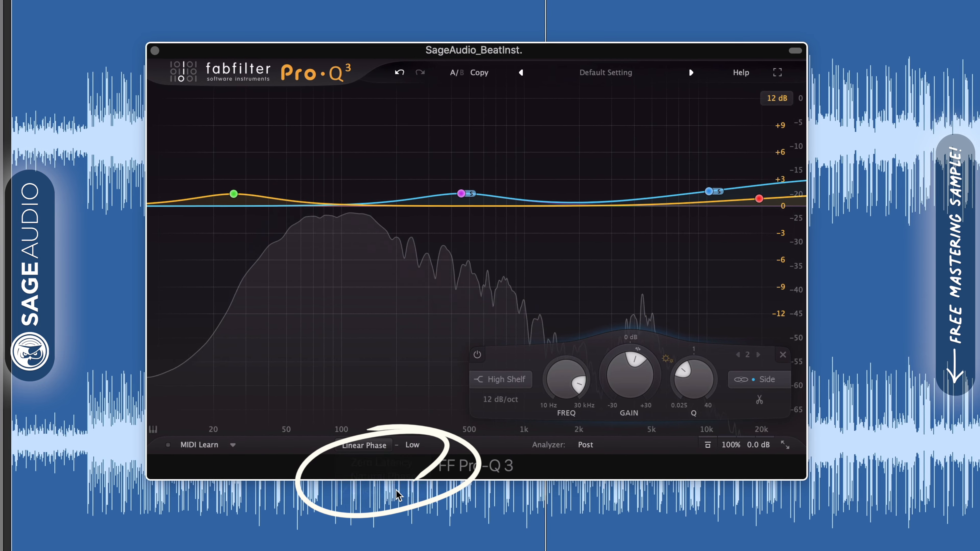
left_click(417, 447)
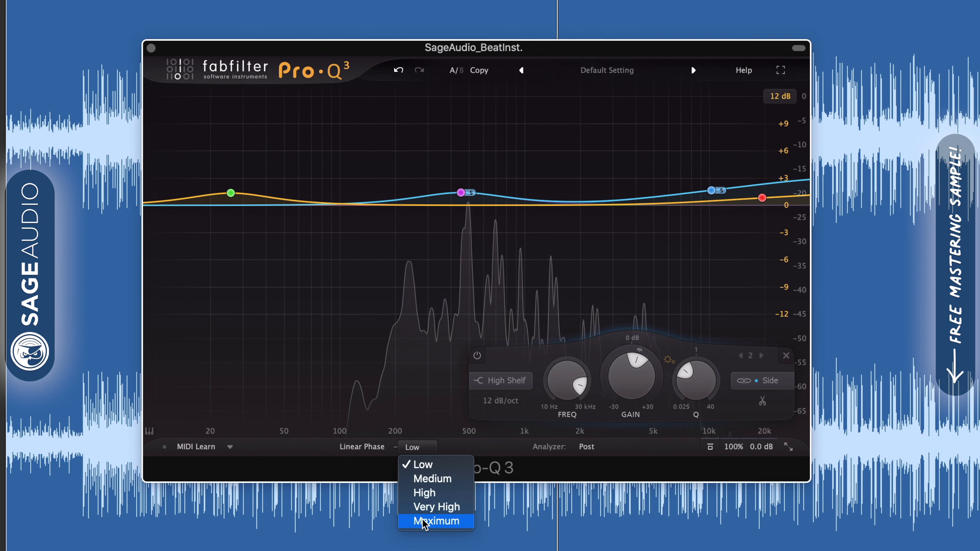
left_click(310, 461)
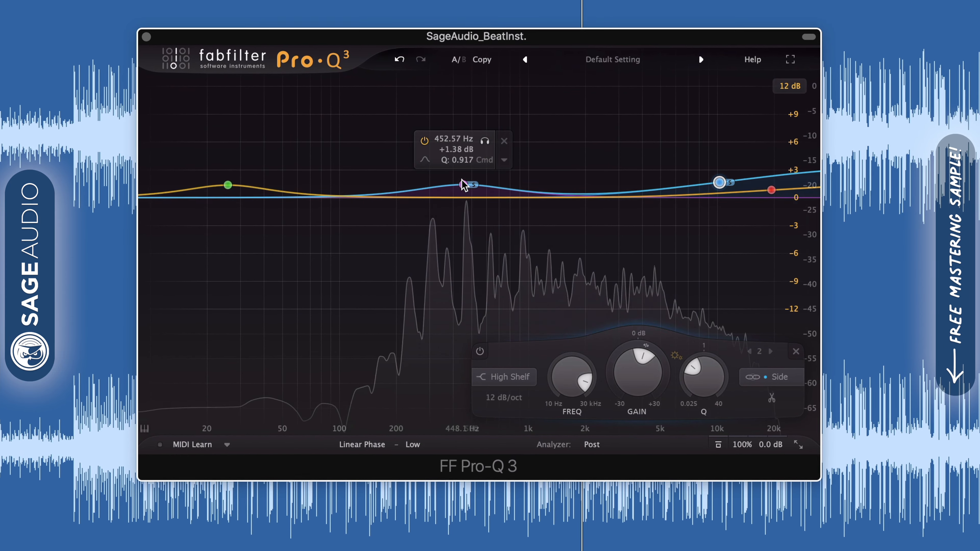
Step: Solo the side bell band to audition it and toggle Pro-Q 3's bypass on and off to compare
left_click(464, 191)
left_click_drag(489, 142, 490, 144)
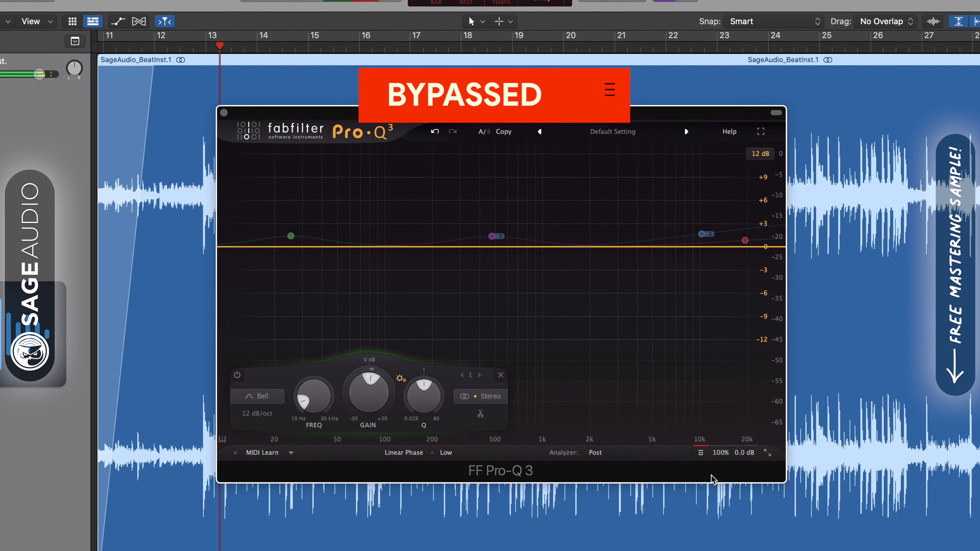
left_click(702, 454)
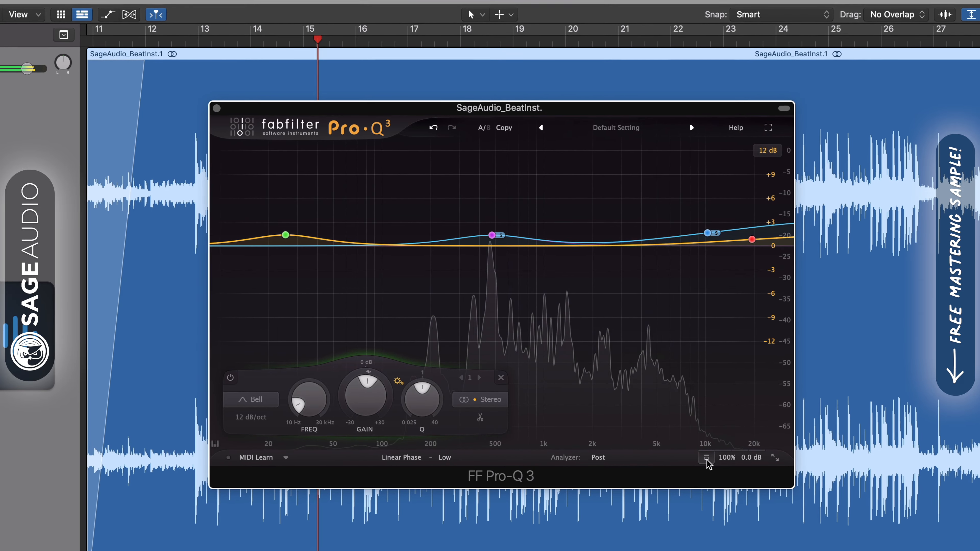
left_click(708, 459)
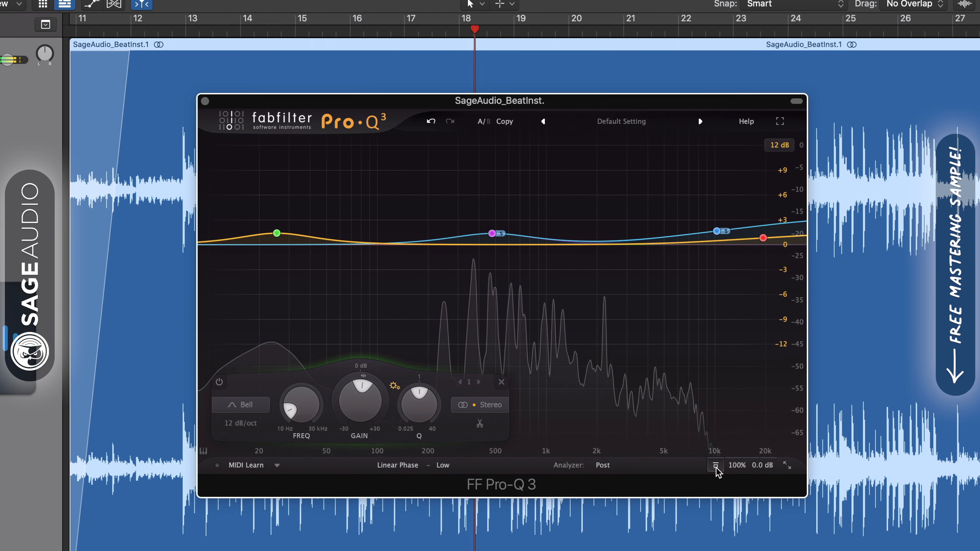
Step: Solo the side high shelf and sweep its frequency down to about 5.5 kHz
mouse_move(724, 229)
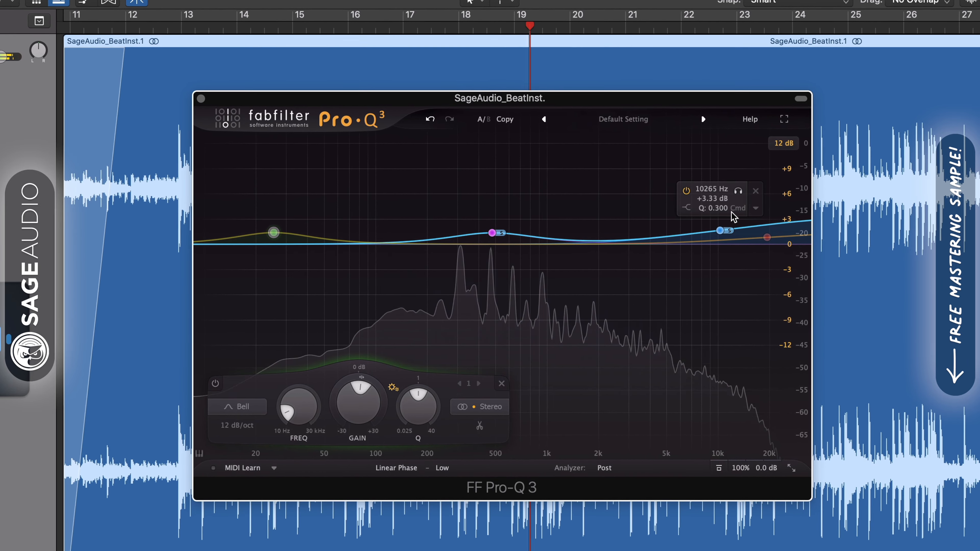
left_click(739, 192)
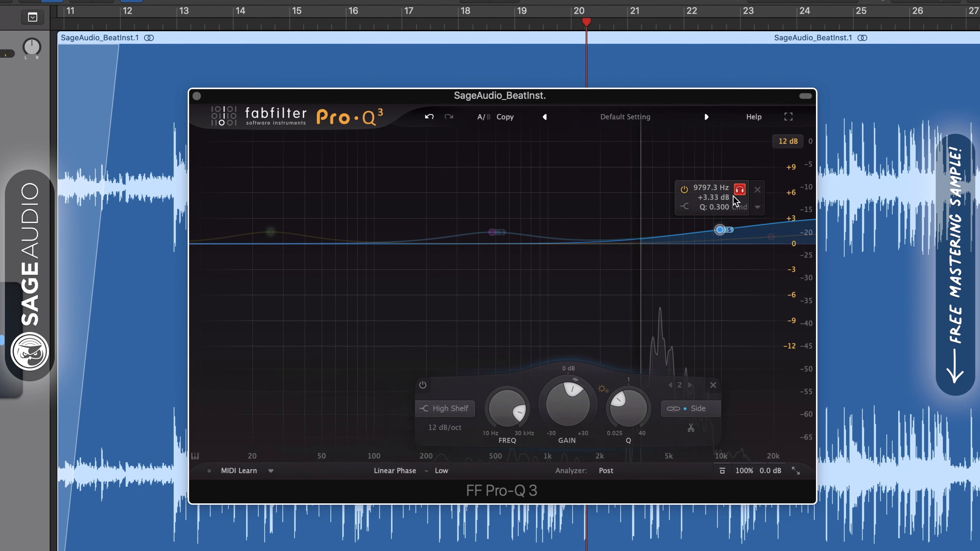
left_click_drag(734, 201, 695, 215)
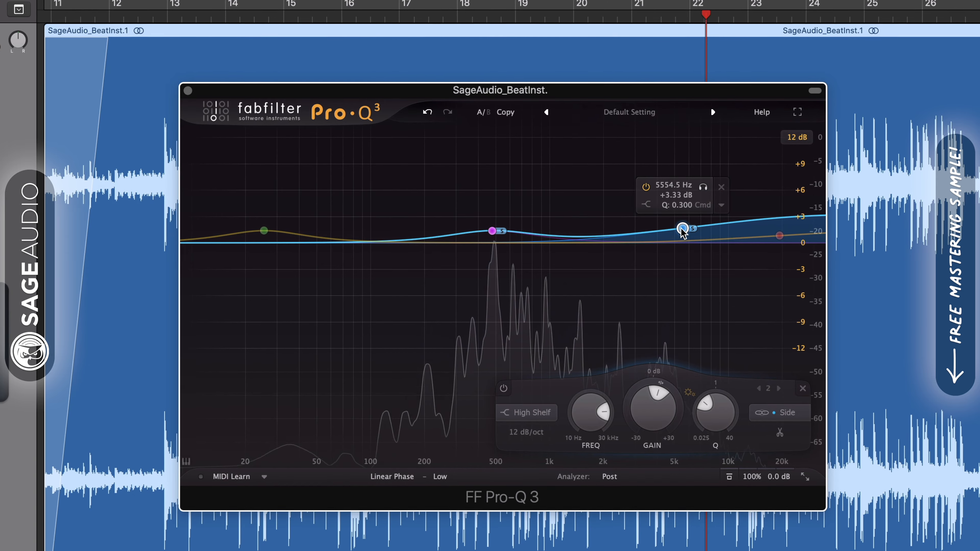
Step: Audition the side bell band around 480 Hz solo, then bypass and re-enable Pro-Q 3
left_click(512, 189)
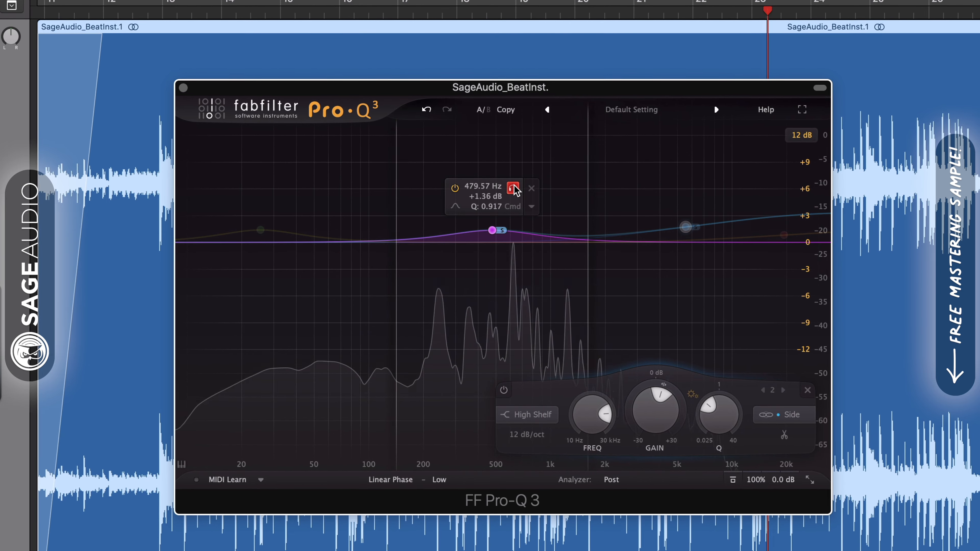
left_click_drag(515, 191, 517, 193)
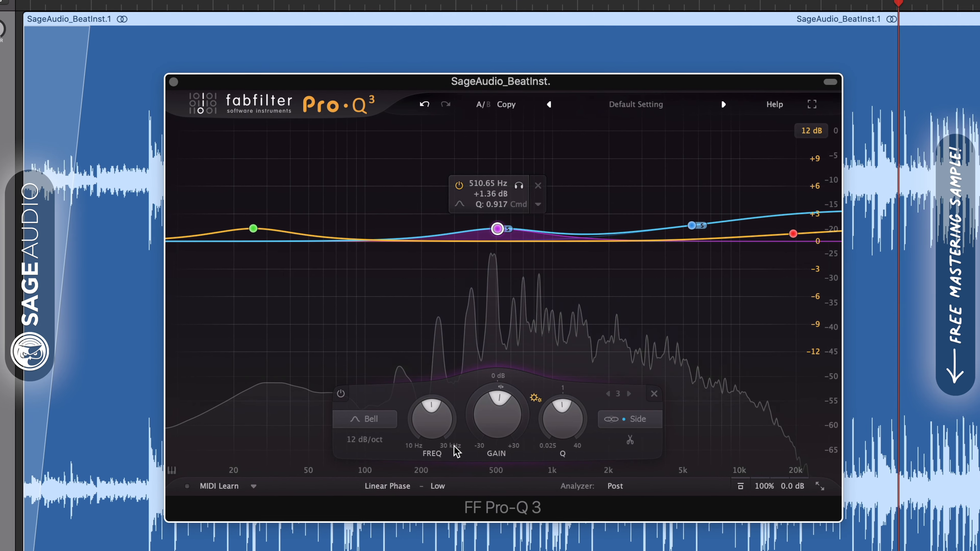
left_click(745, 492)
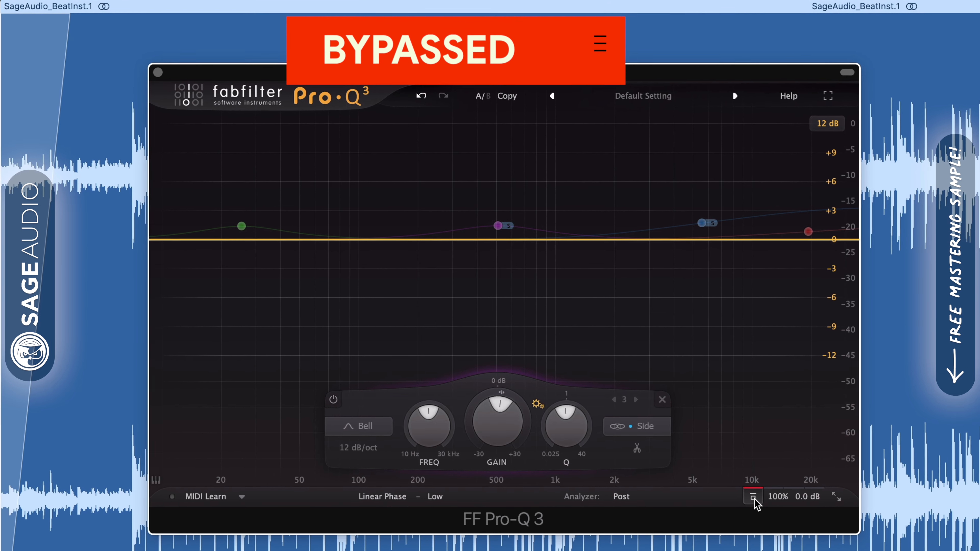
left_click(754, 498)
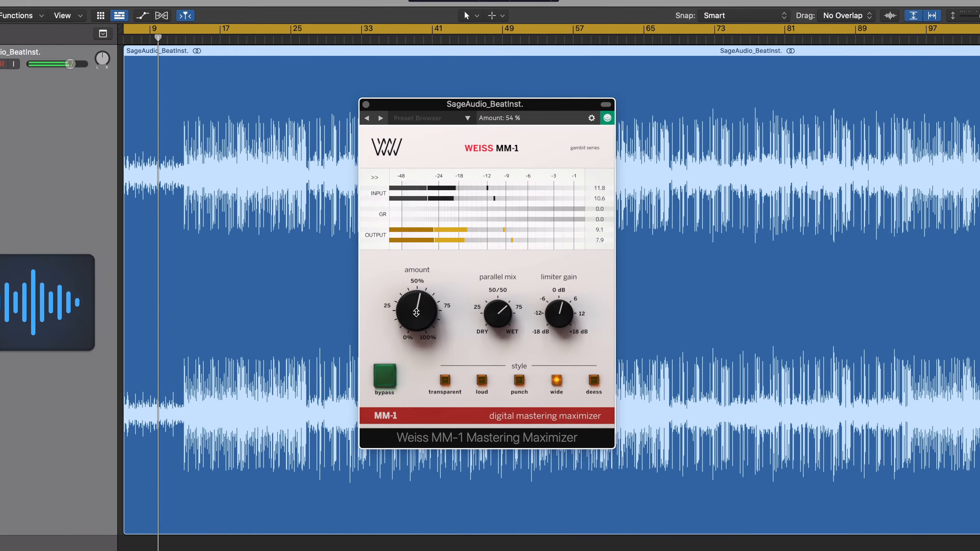
Step: On Weiss MM-1, set amount near 50% and limiter gain to 3.6 dB, and pick the Wide style
left_click_drag(430, 301, 429, 310)
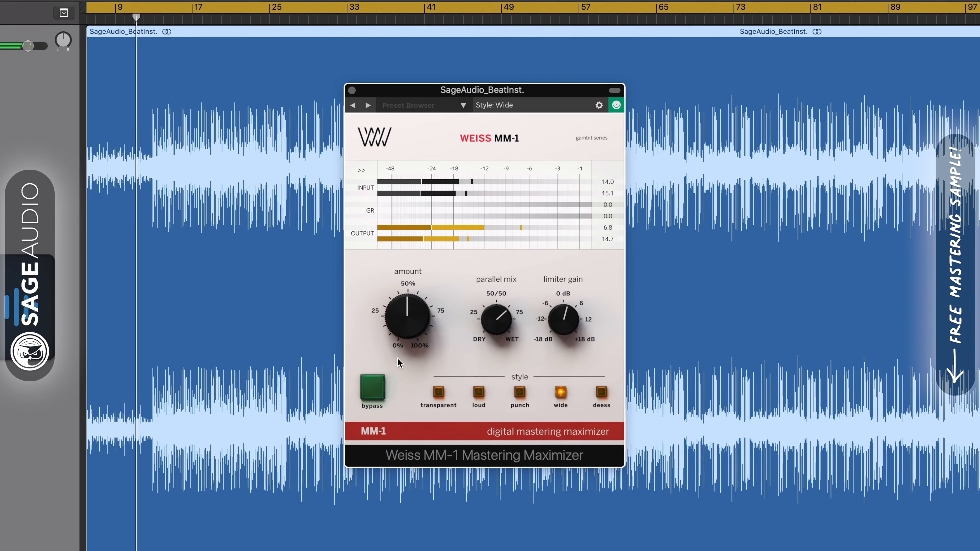
left_click_drag(563, 313, 562, 304)
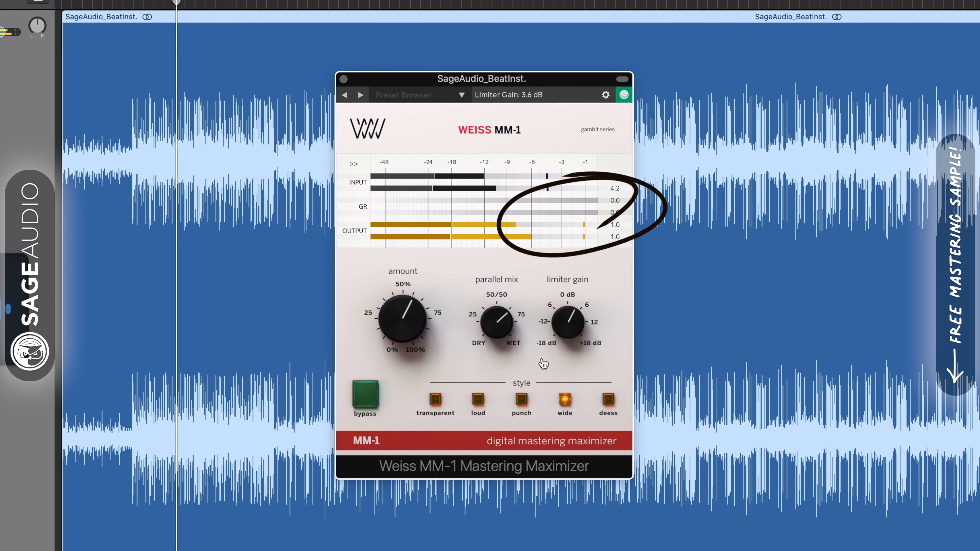
left_click(477, 400)
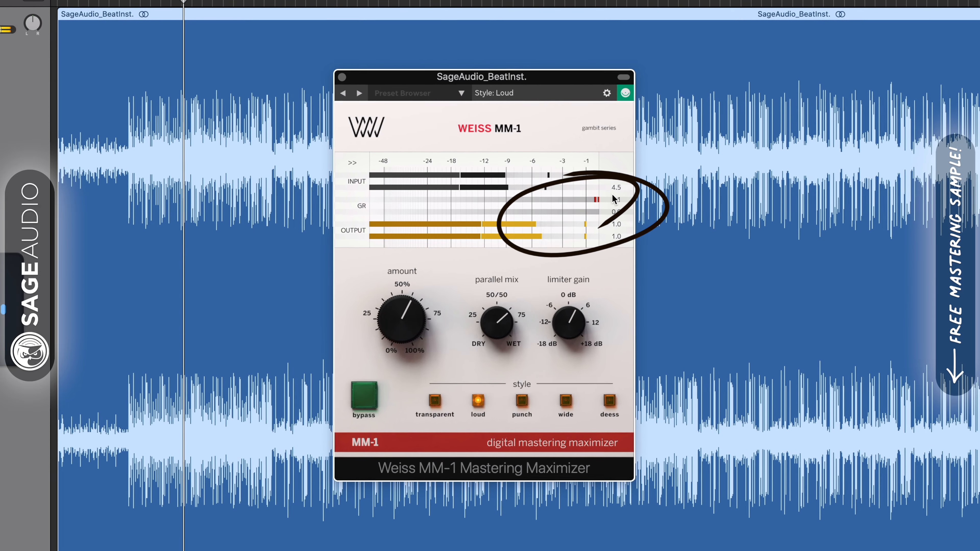
left_click(566, 400)
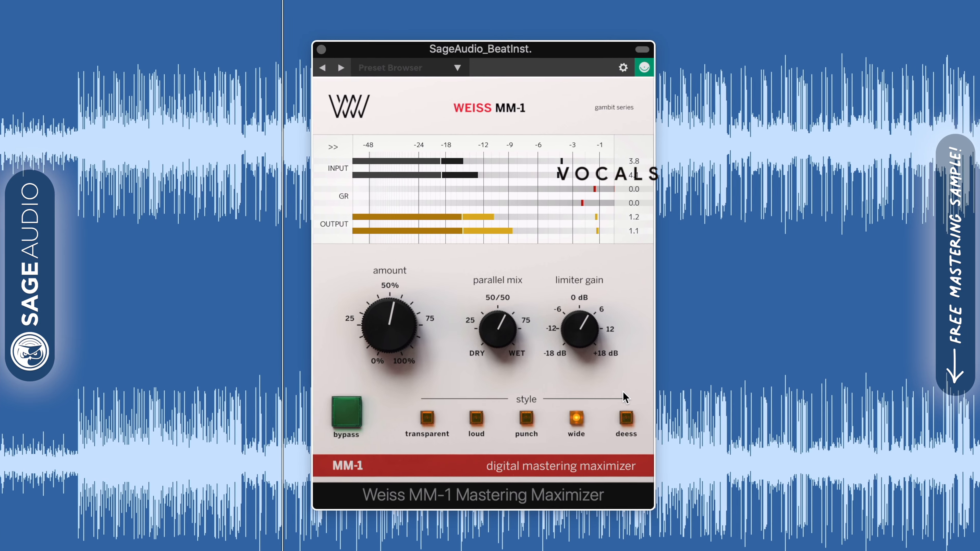
Step: Lower MM-1's limiter gain to about 0 dB, nudge the amount slightly above 50%, and re-enable processing
left_click_drag(583, 333, 586, 352)
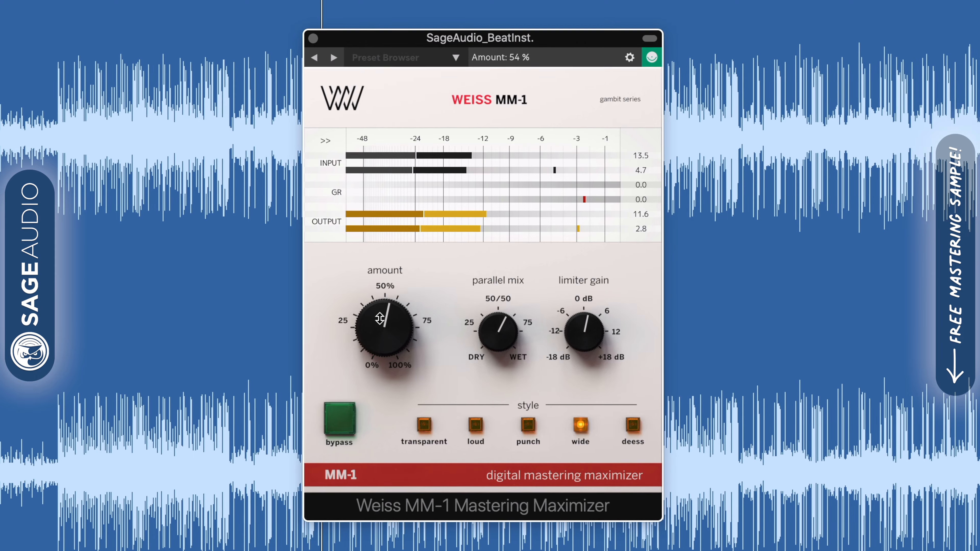
left_click_drag(379, 317, 380, 308)
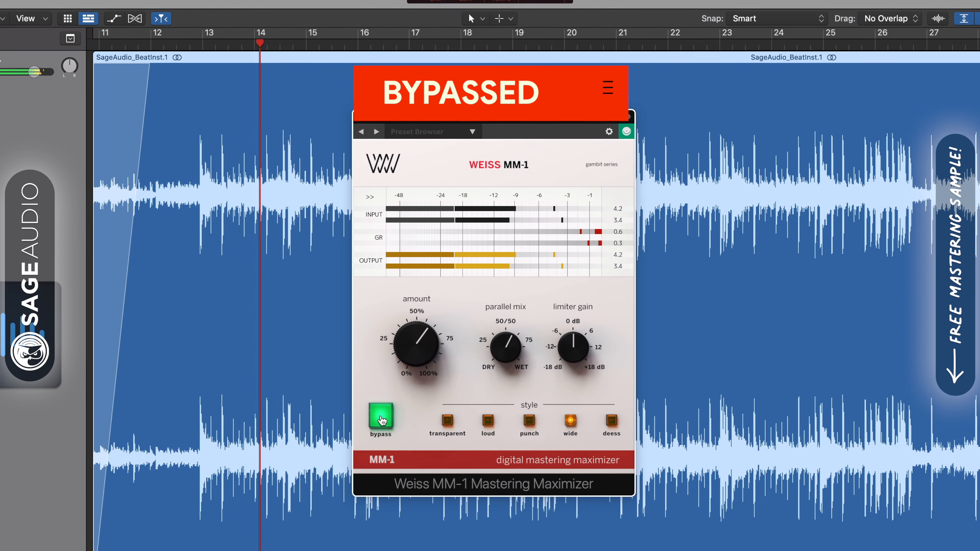
left_click(382, 420)
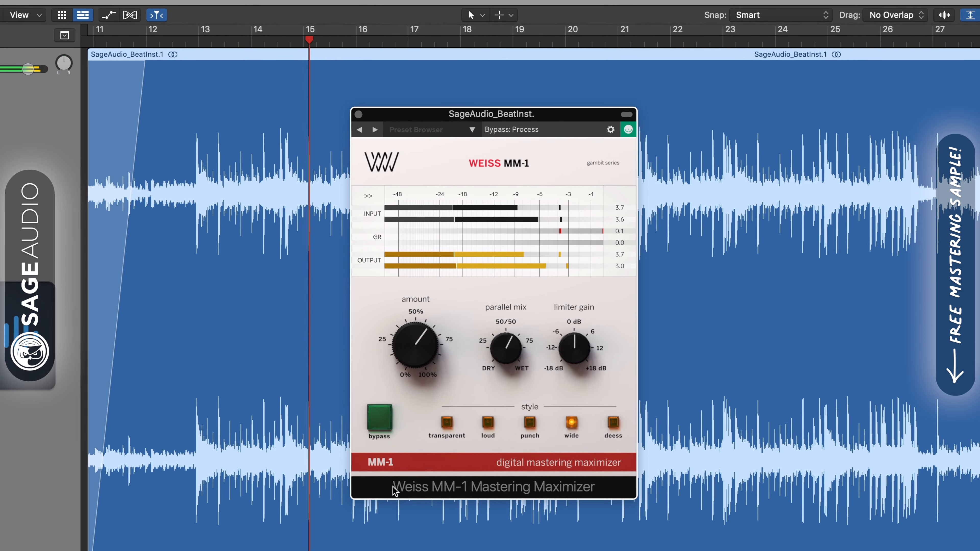
Step: Raise MM-1's limiter gain to about +3 dB, select the Wide style, and toggle bypass to compare
left_click_drag(573, 354, 575, 337)
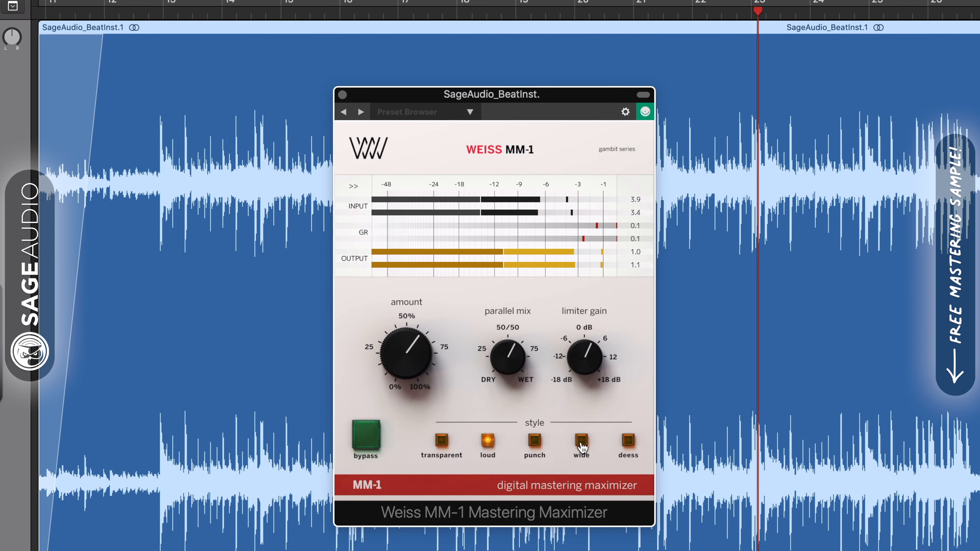
left_click(581, 441)
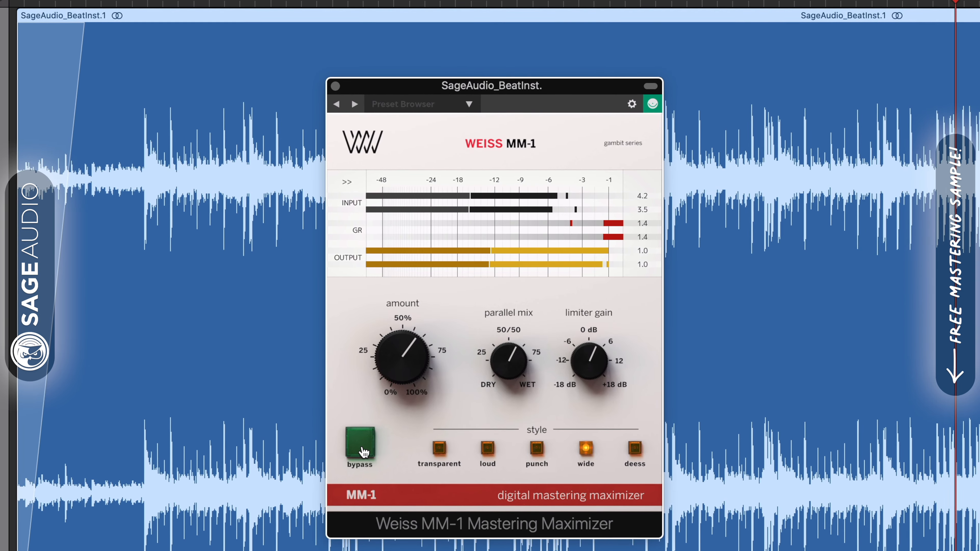
left_click(364, 451)
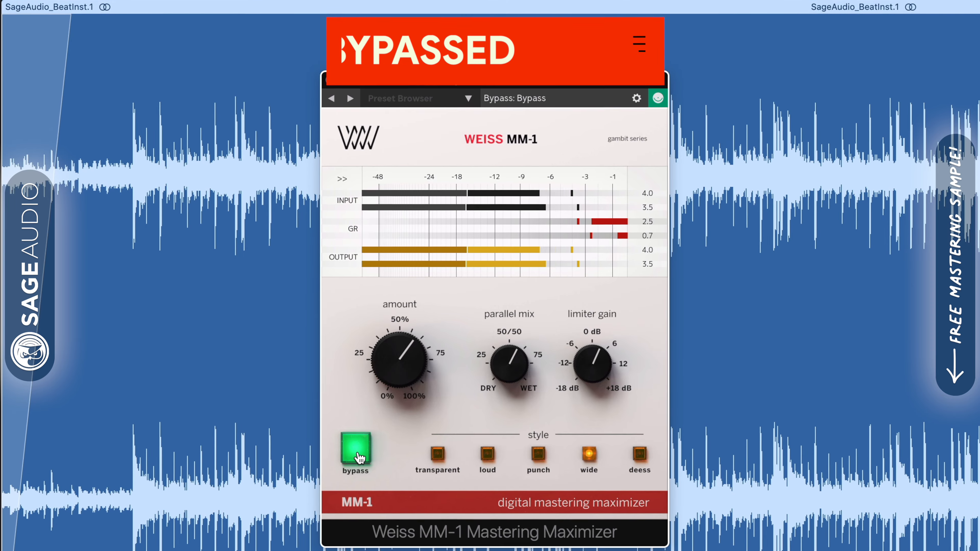
left_click(359, 458)
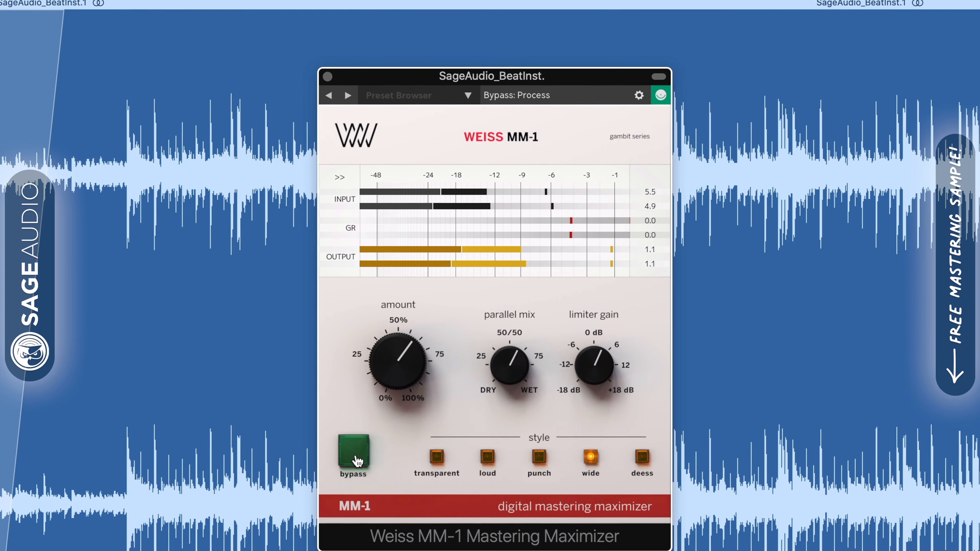